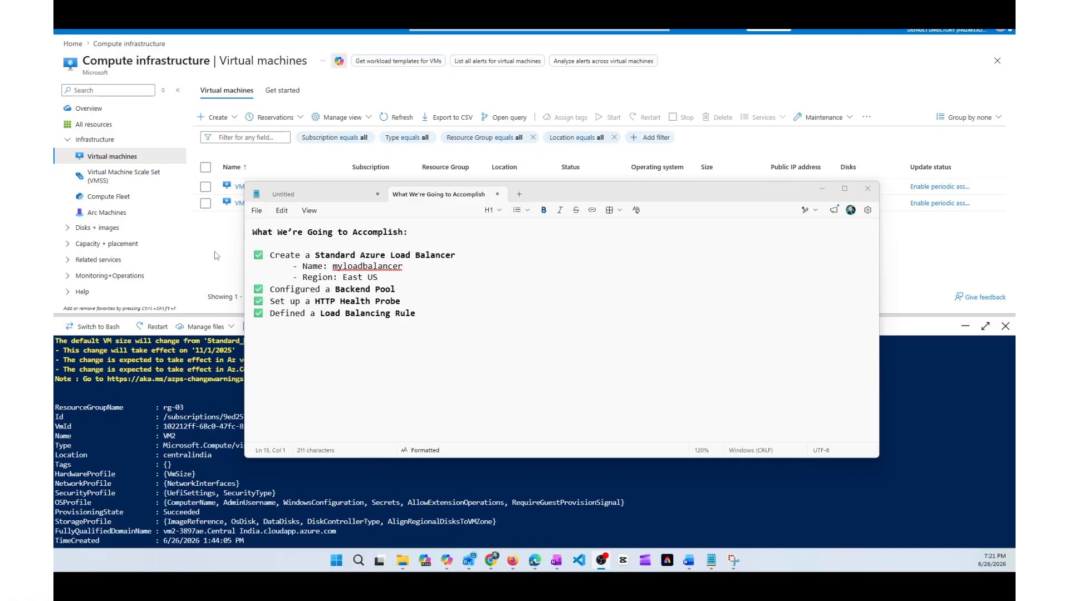
Step: Open the Load balancers service and start creating a Standard Load balancer
click(226, 255)
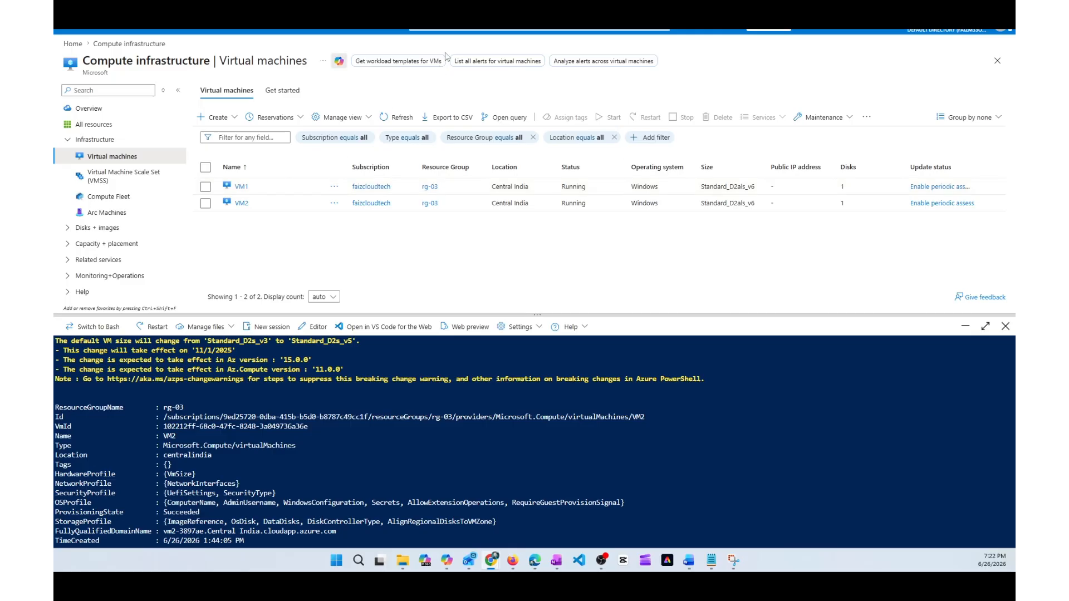
click(539, 26)
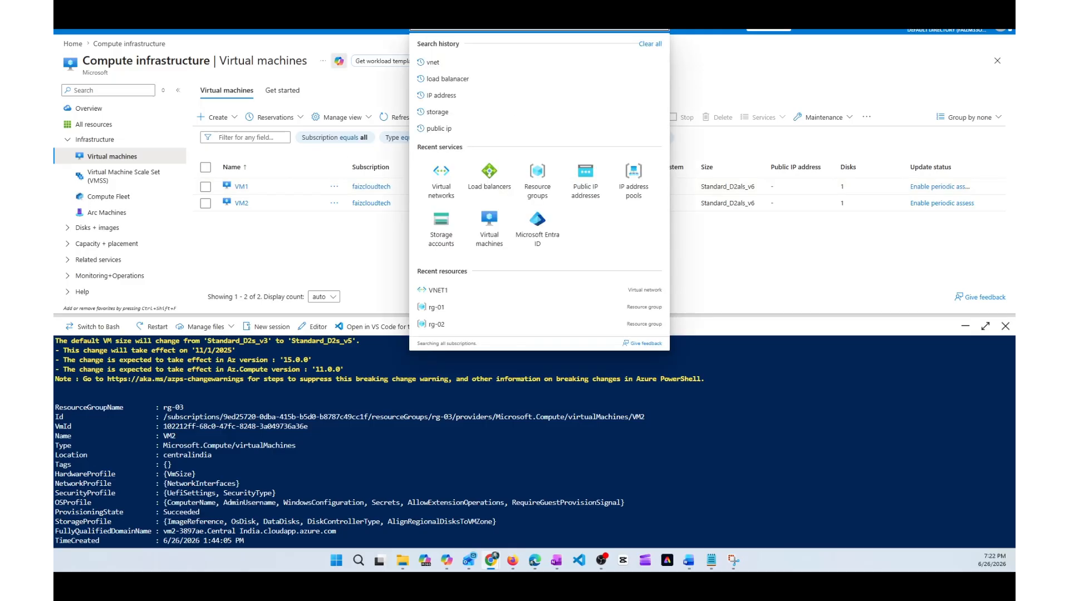
click(487, 177)
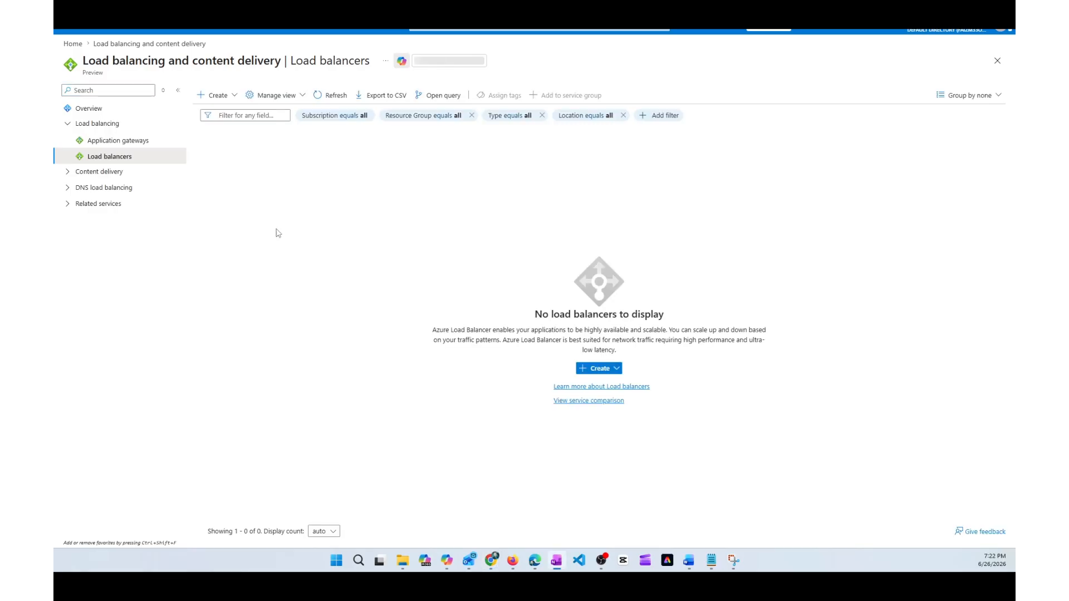
click(235, 98)
click(234, 98)
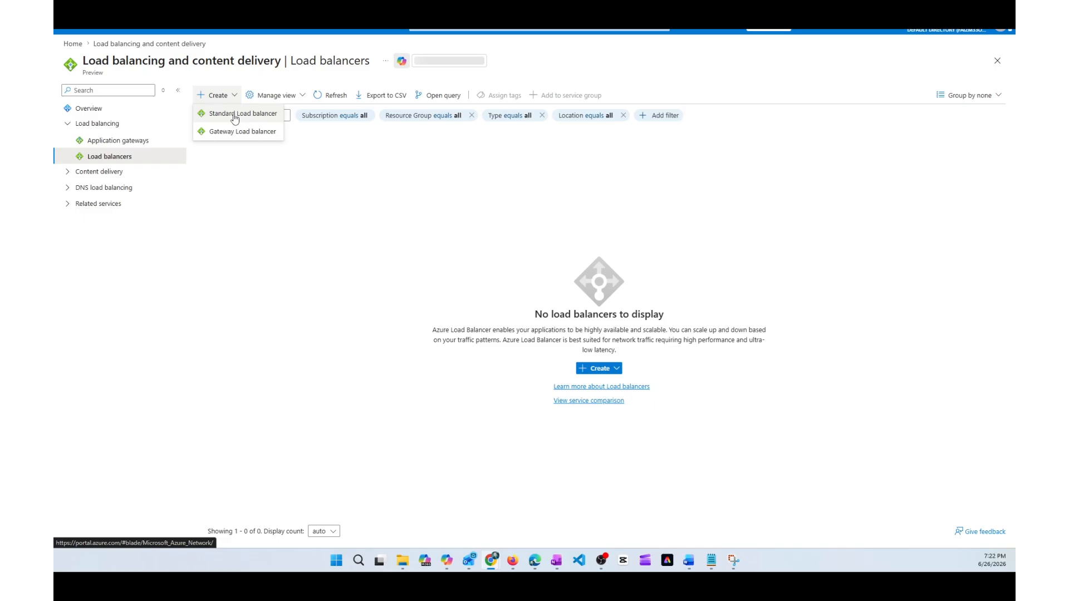
click(235, 115)
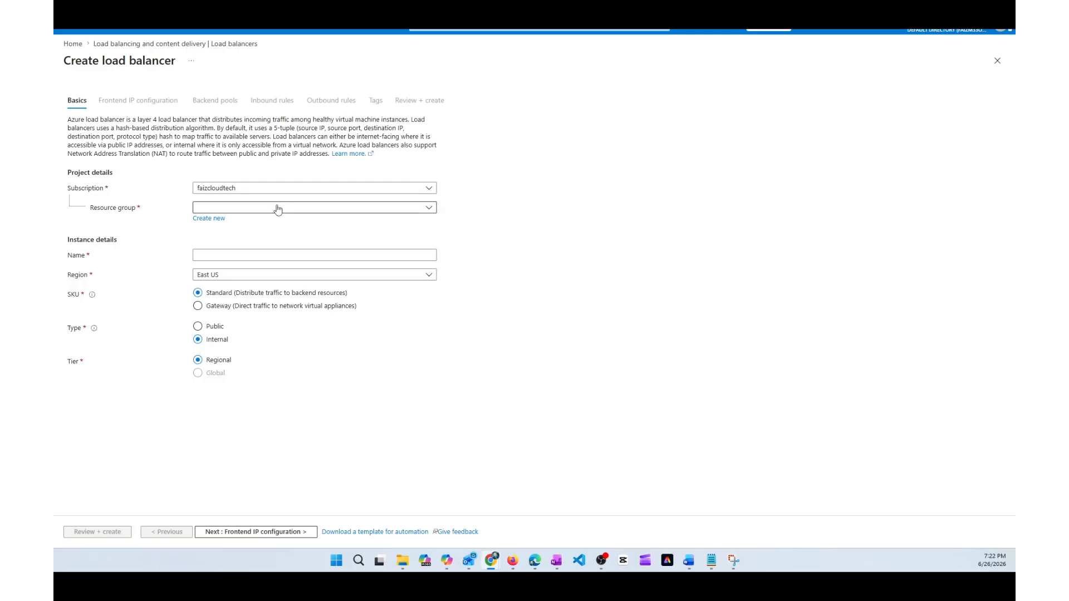
Step: Fill in the load balancer basics with resource group rg-03, name myloadbalancer and type Public
click(278, 209)
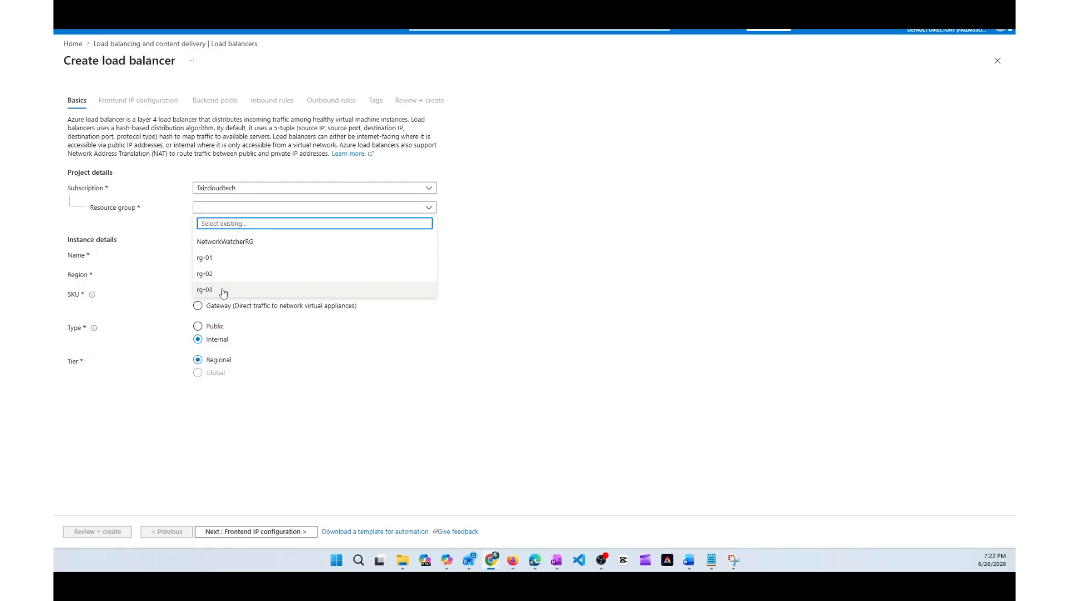
click(223, 291)
click(266, 254)
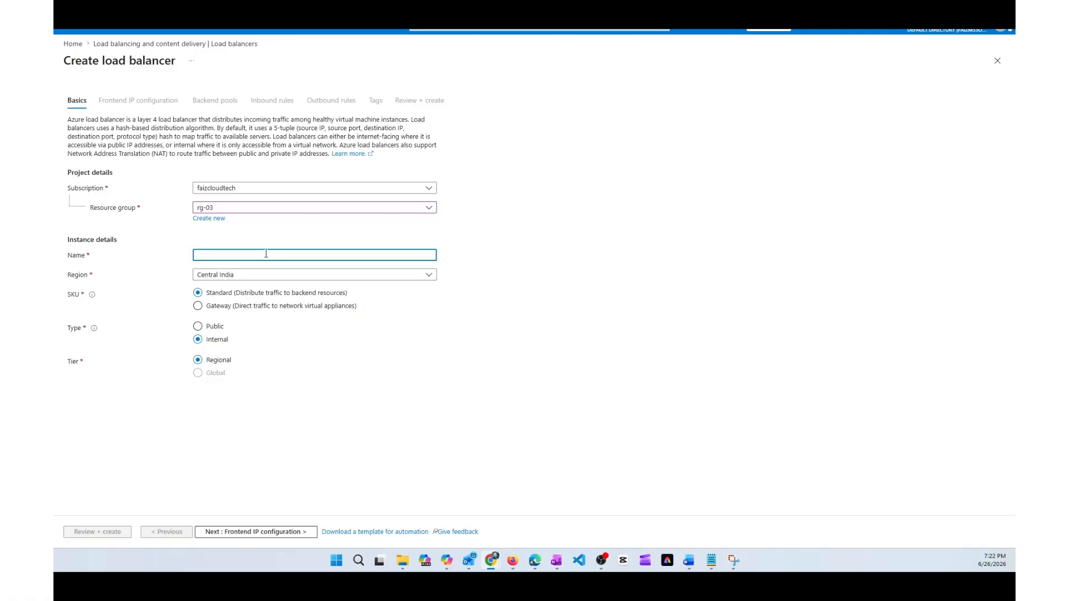
text(myloadbalancer)
click(202, 329)
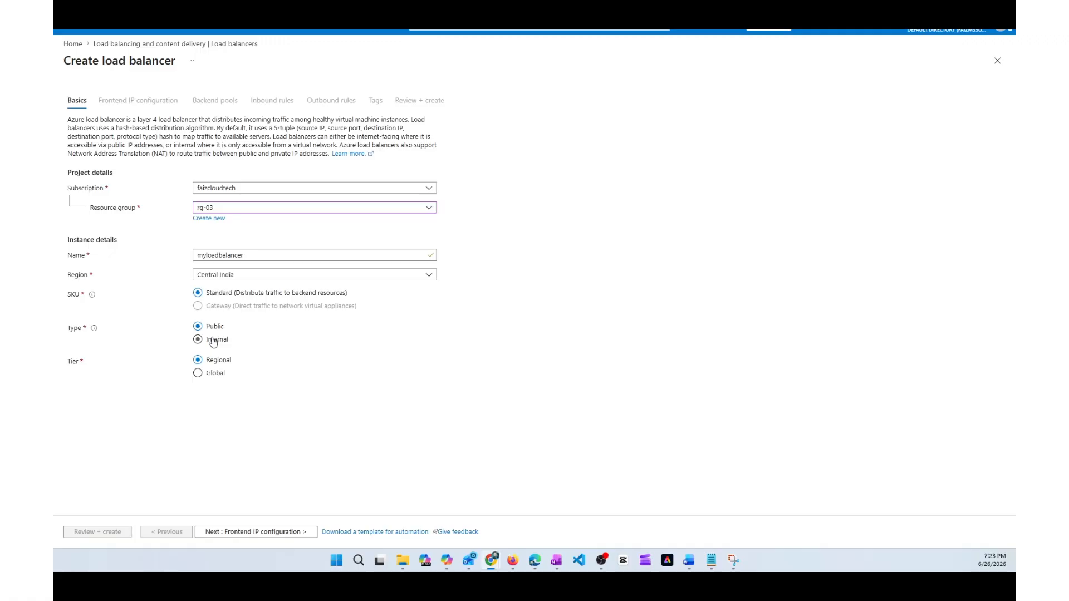
mouse_move(93, 333)
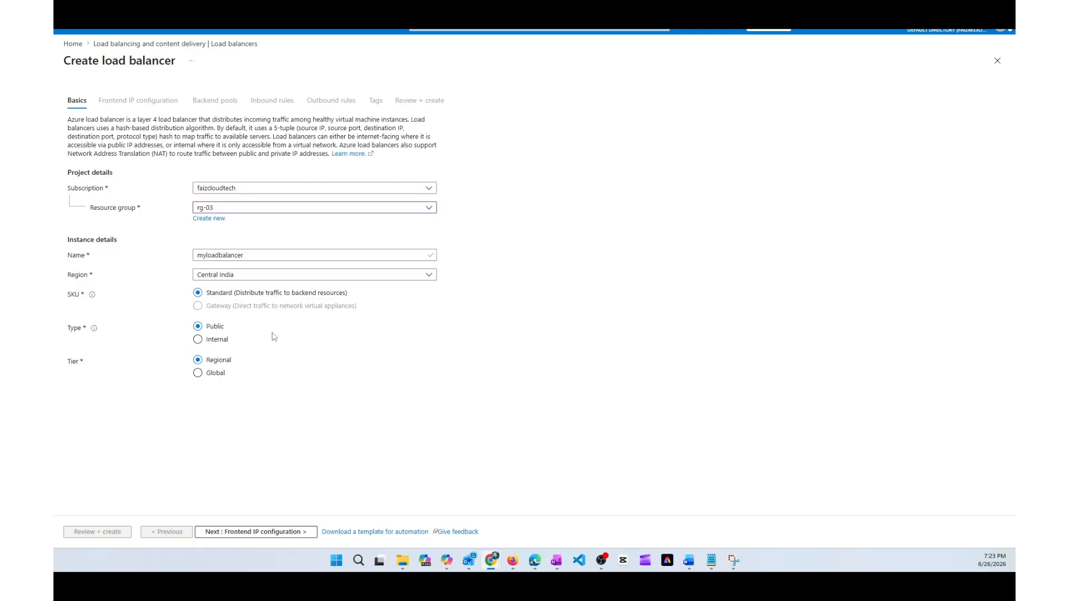
Step: Add a frontend IP configuration named lb-fip that uses a new public IP address named lb-pip
click(255, 533)
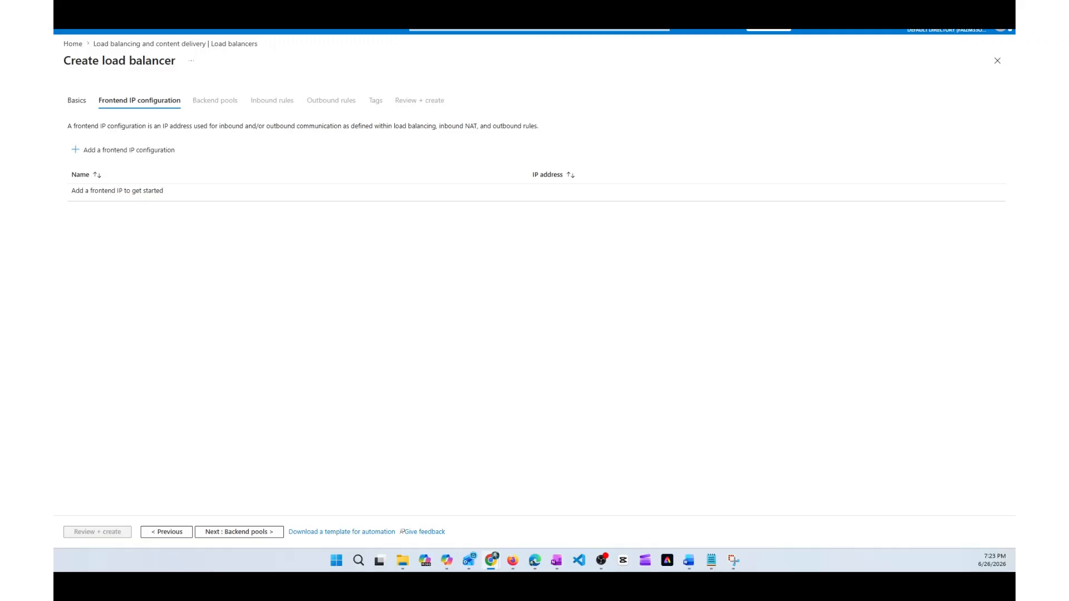
click(111, 151)
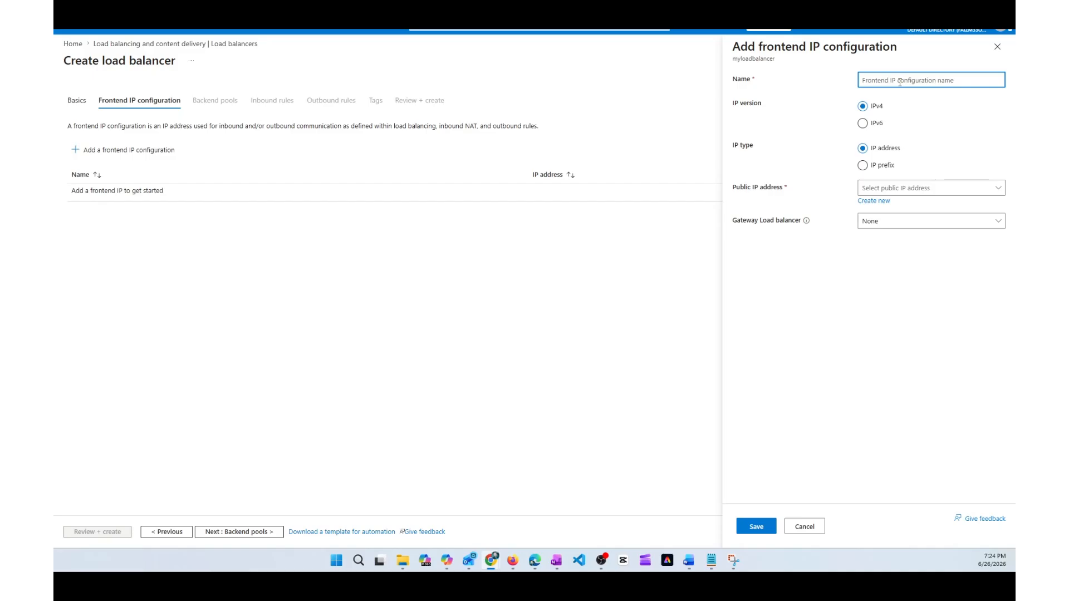
text(fip)
click(920, 189)
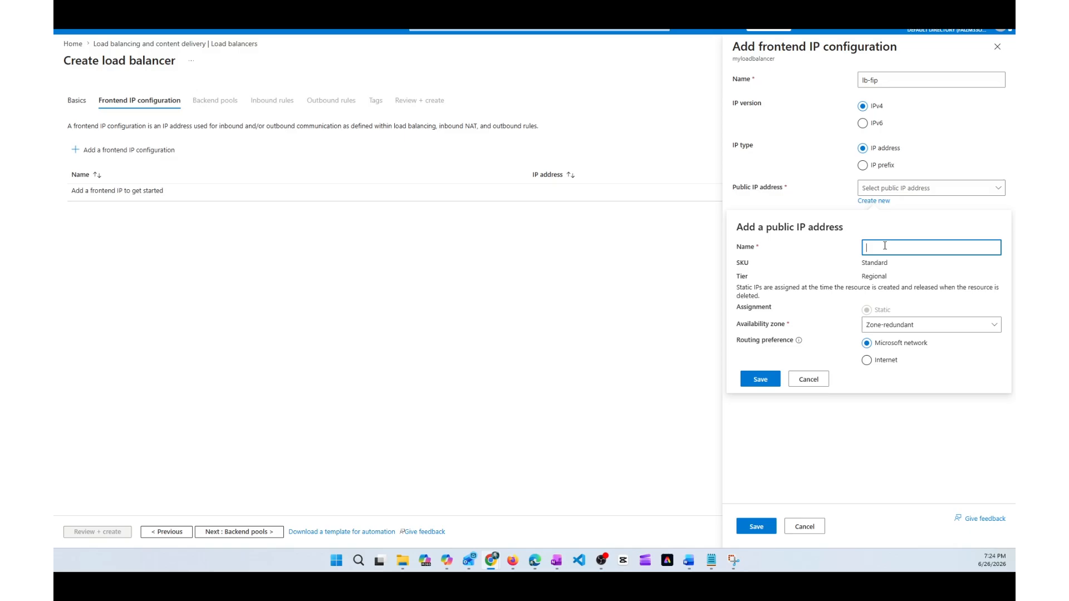
text(lb-pip)
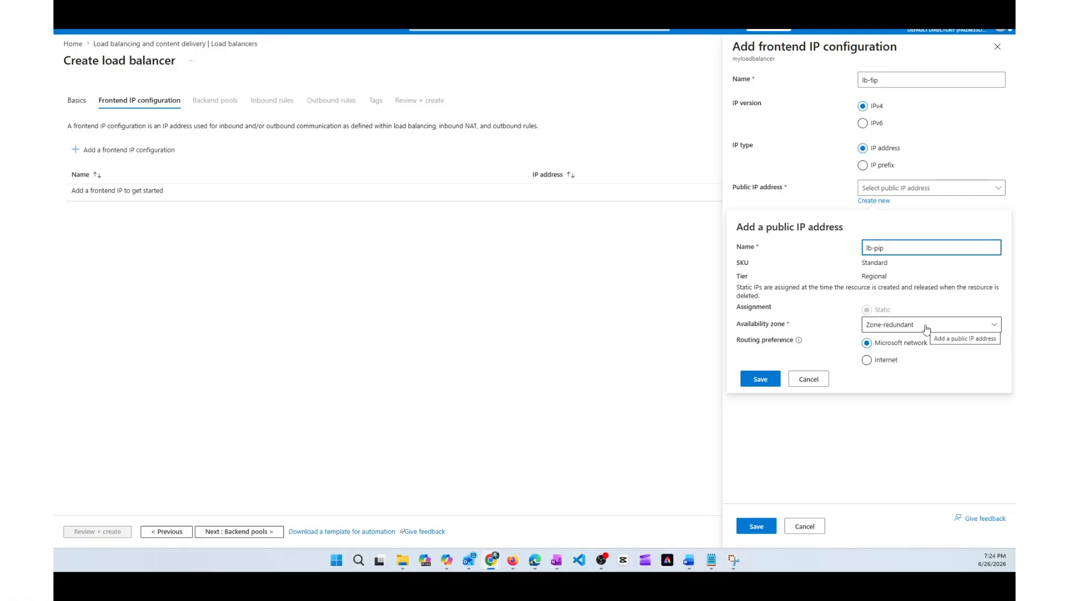
click(760, 379)
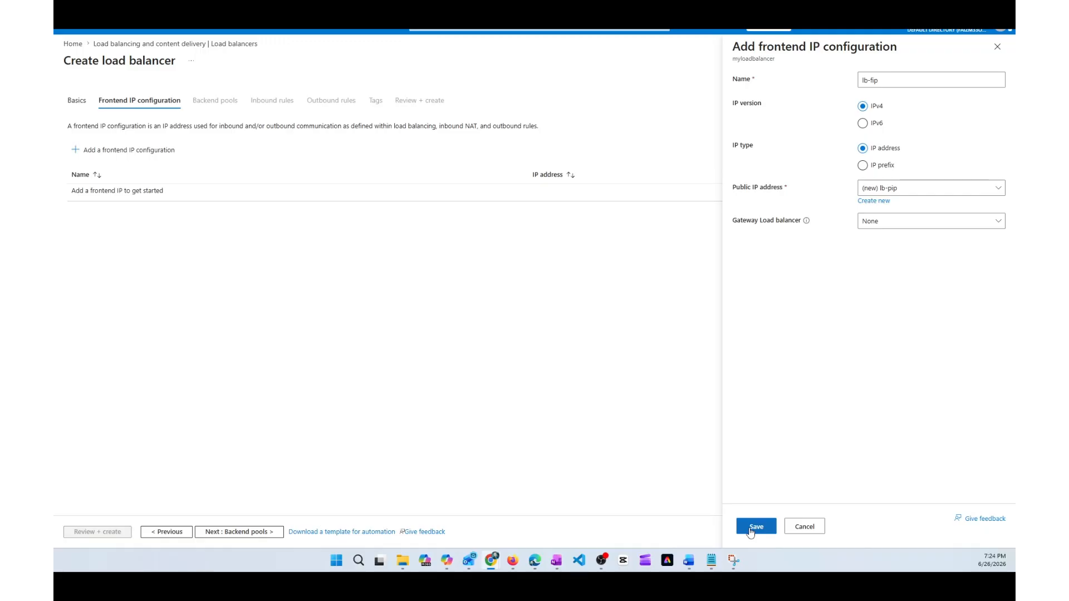
click(756, 527)
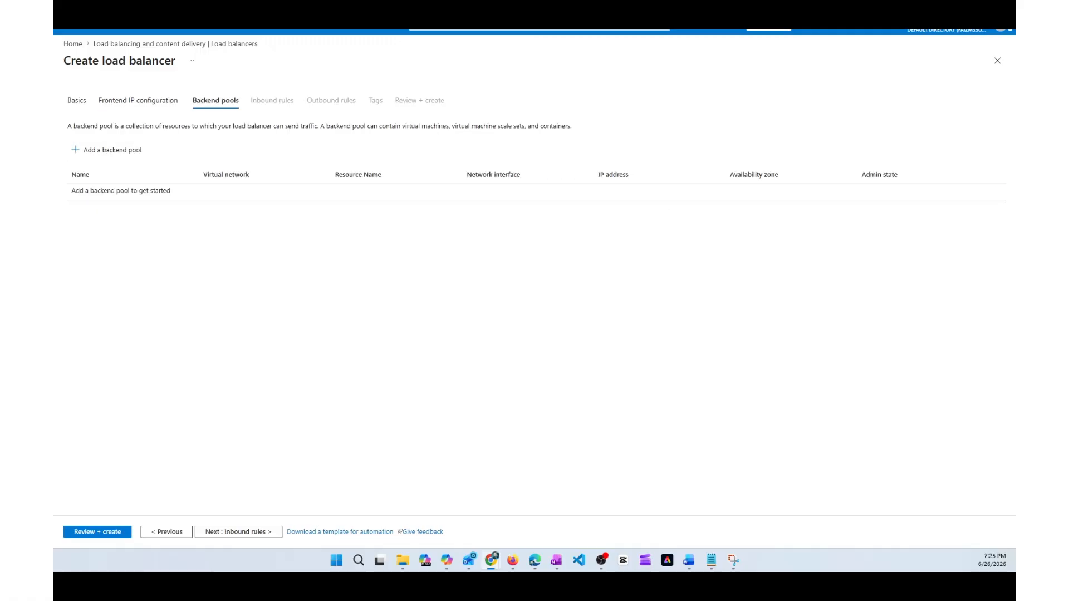
Step: Start a backend pool named lb-bpool on the virtual network VNET1 (rg-03)
click(115, 155)
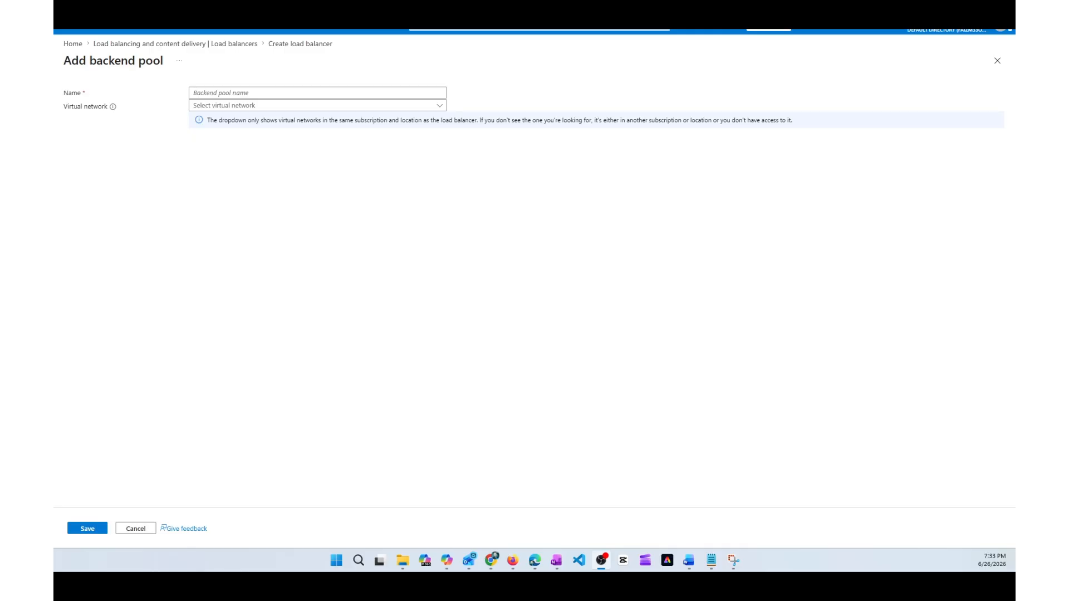
click(391, 94)
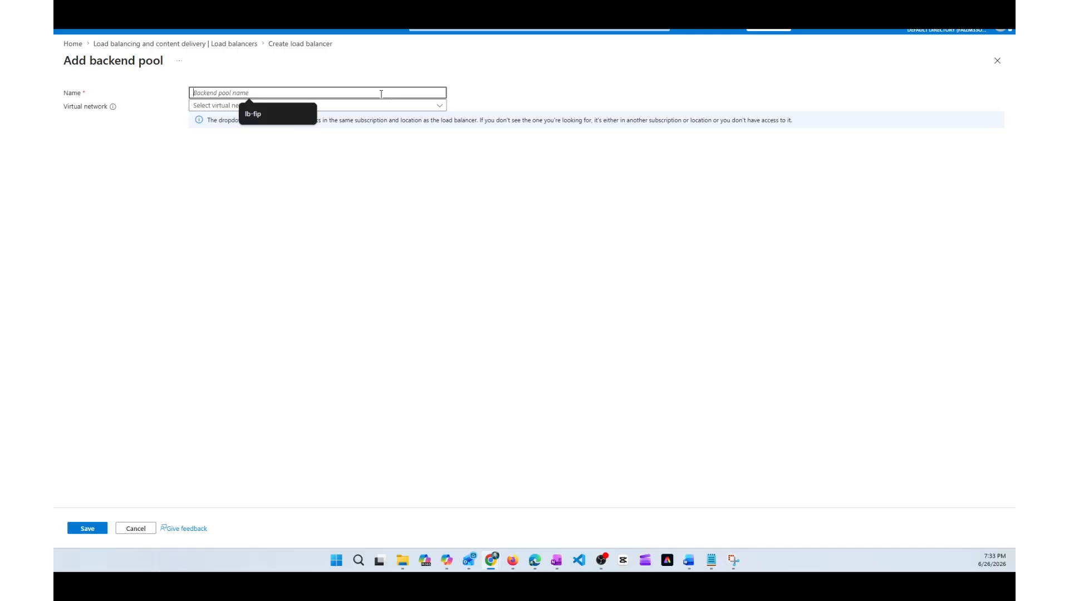
text(lb-)
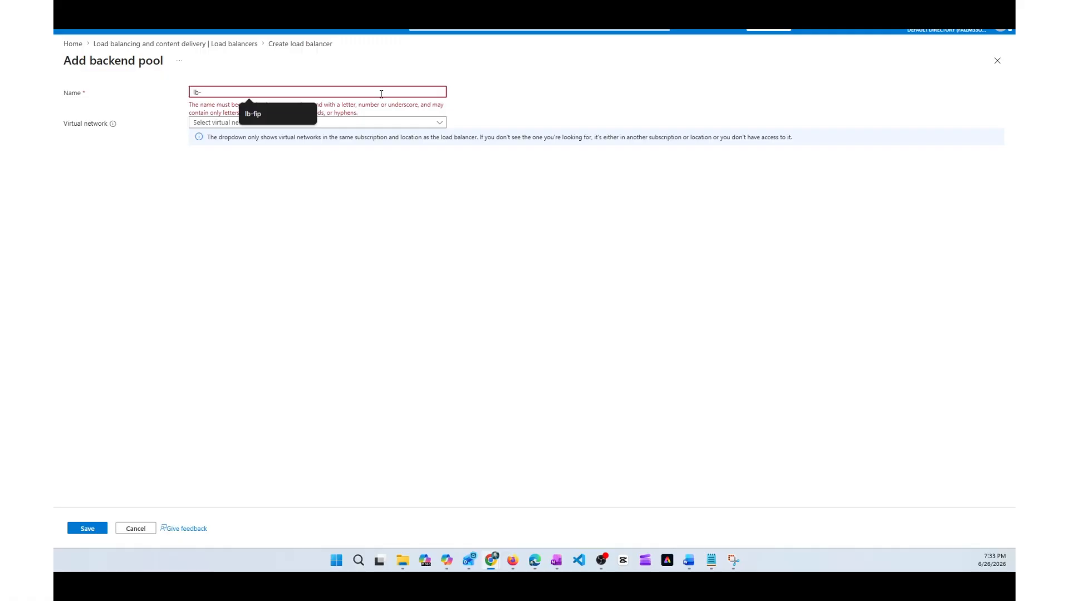
text(bpool)
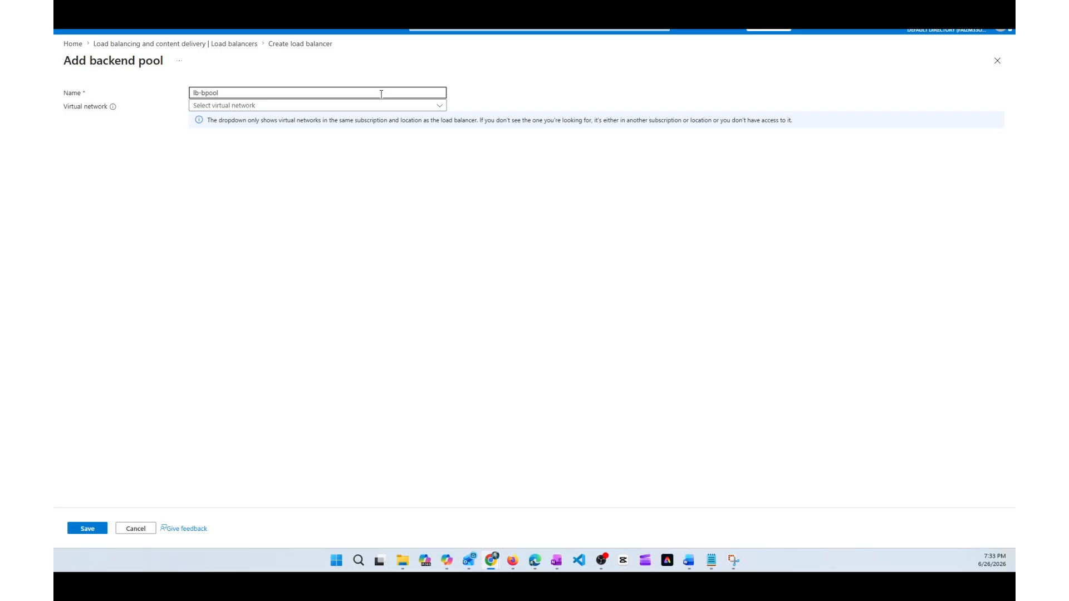
click(387, 107)
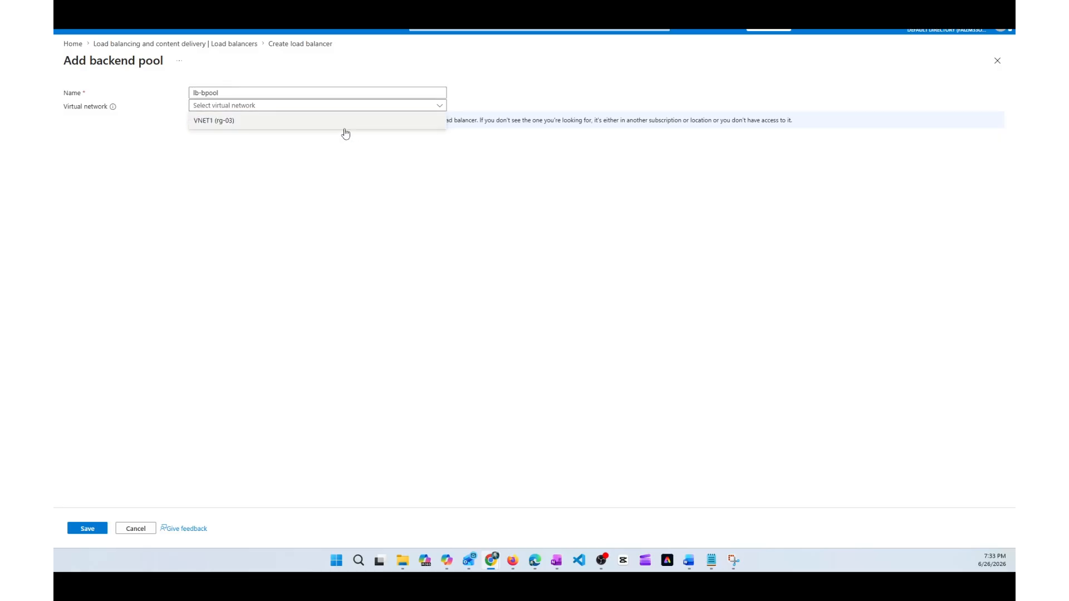
click(292, 129)
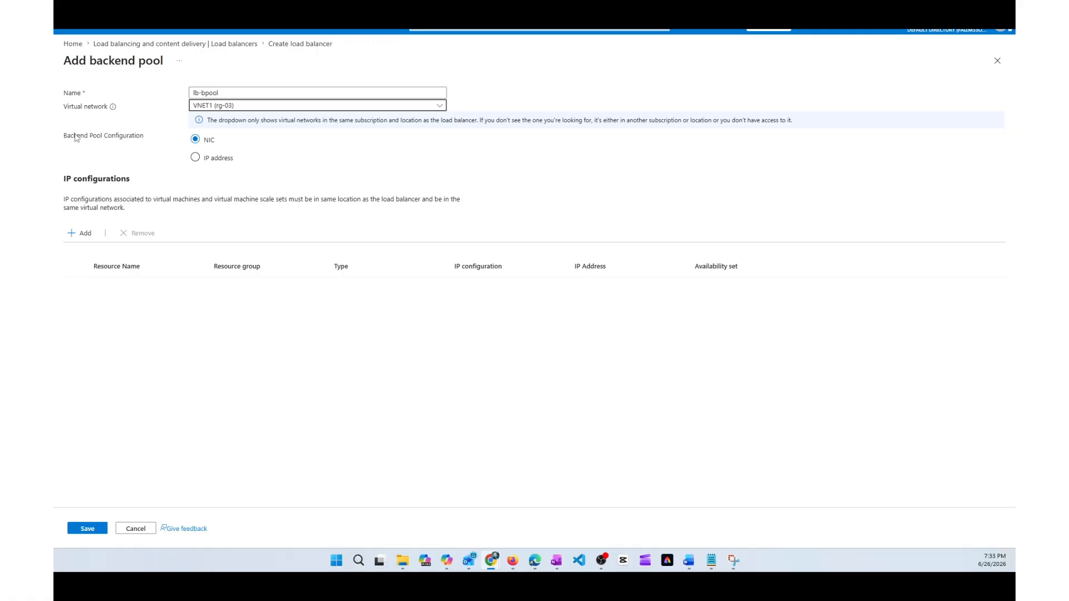
Step: Add the IP configurations of VM1 and VM2 to the backend pool and save the pool
key(alt+Tab)
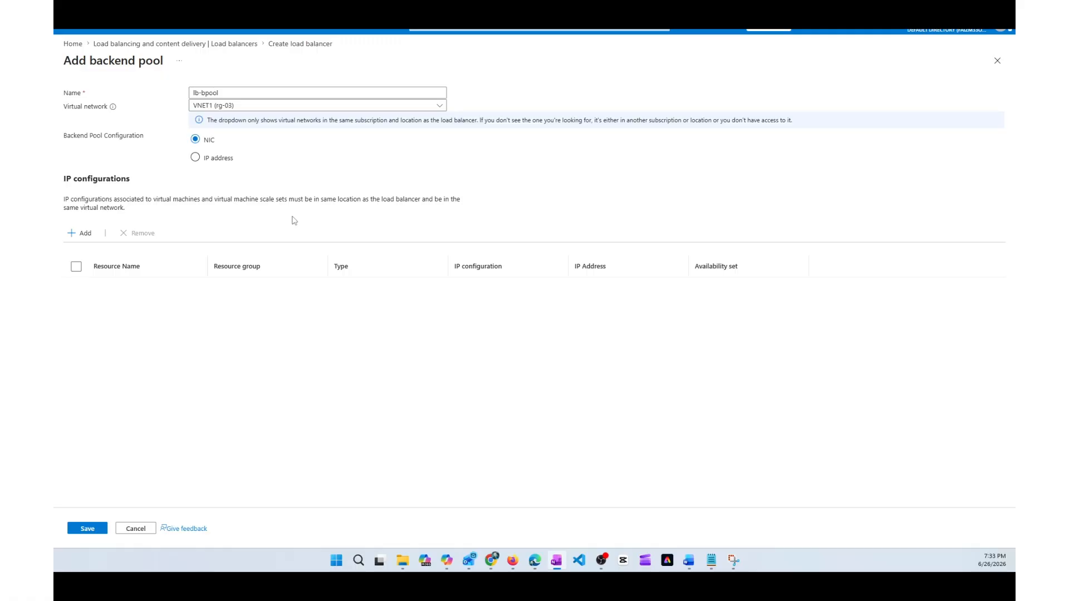
click(85, 234)
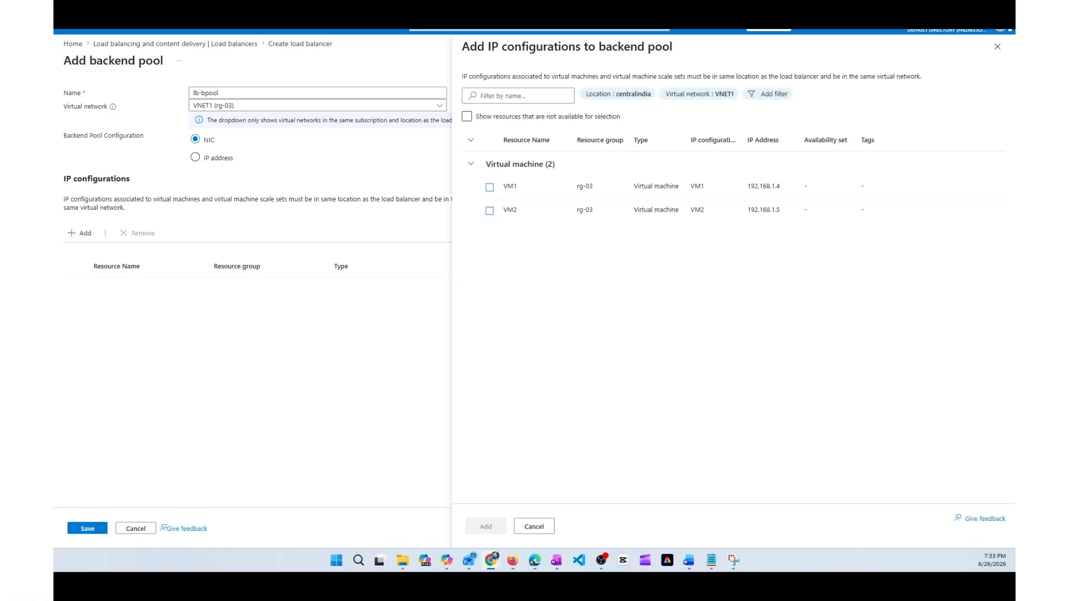
click(489, 188)
click(490, 211)
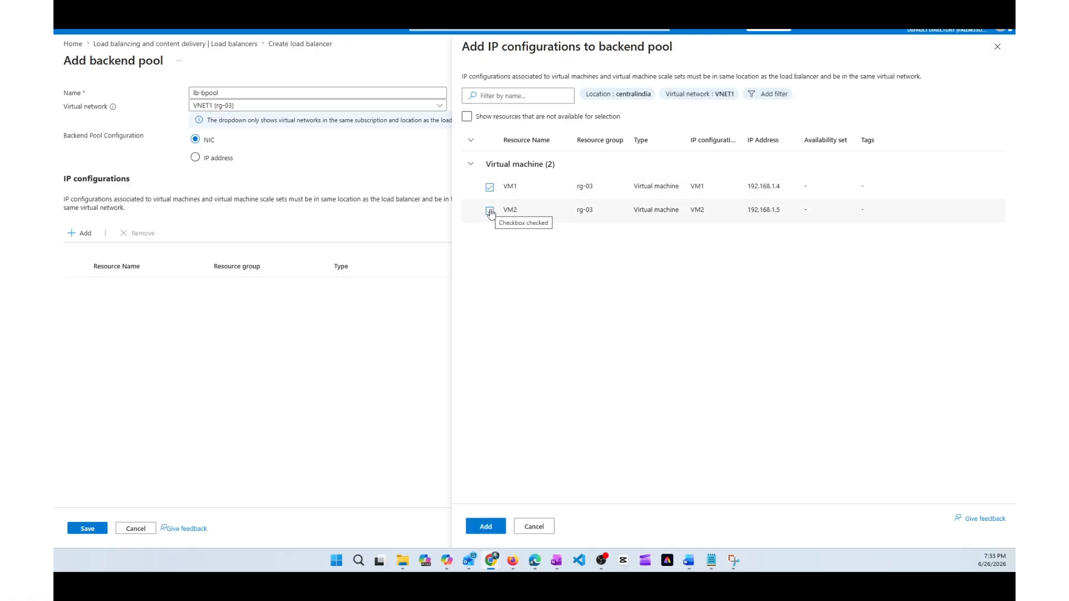
click(485, 527)
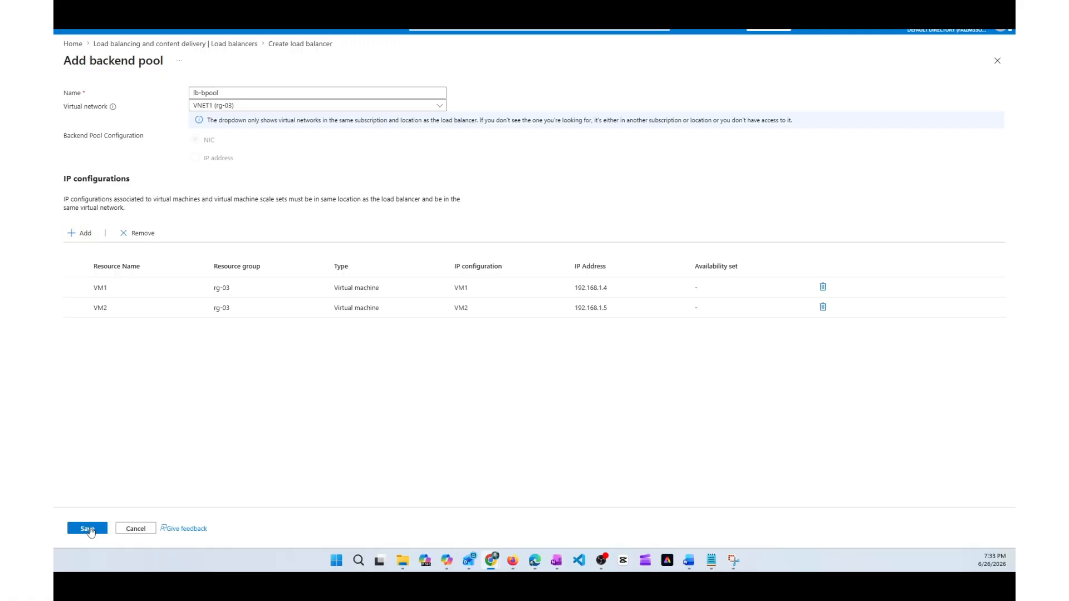
click(88, 529)
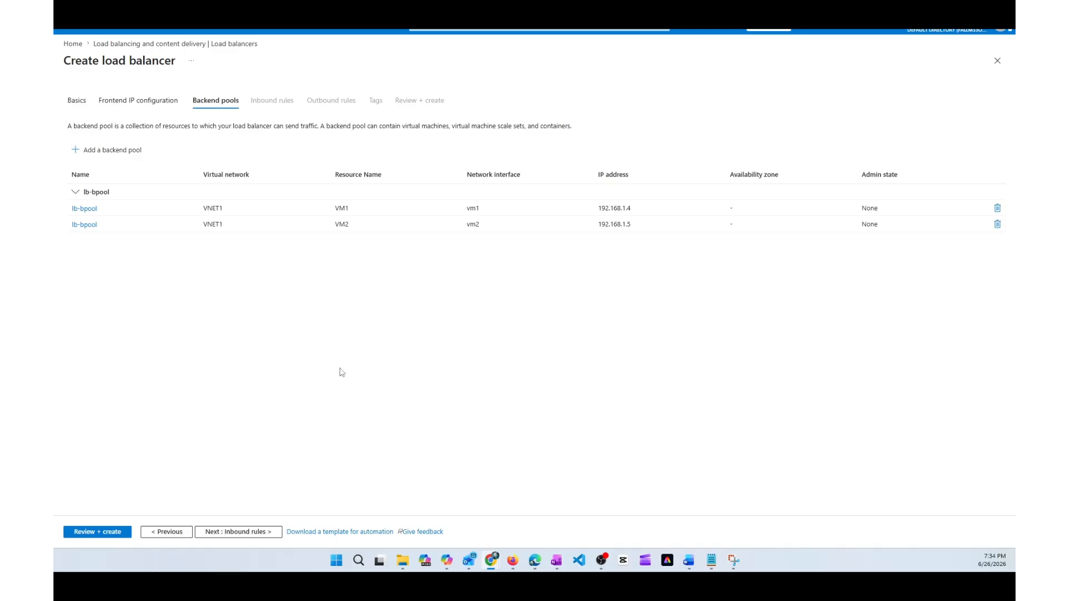
Step: Leave the inbound and outbound rules empty and create the load balancer from its review page
click(244, 532)
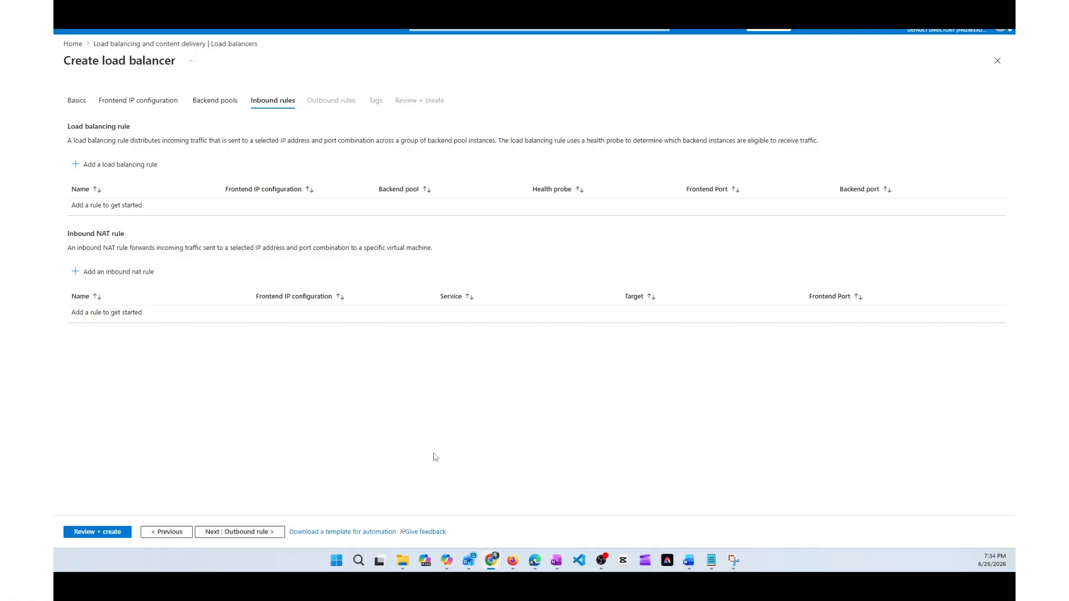
click(256, 533)
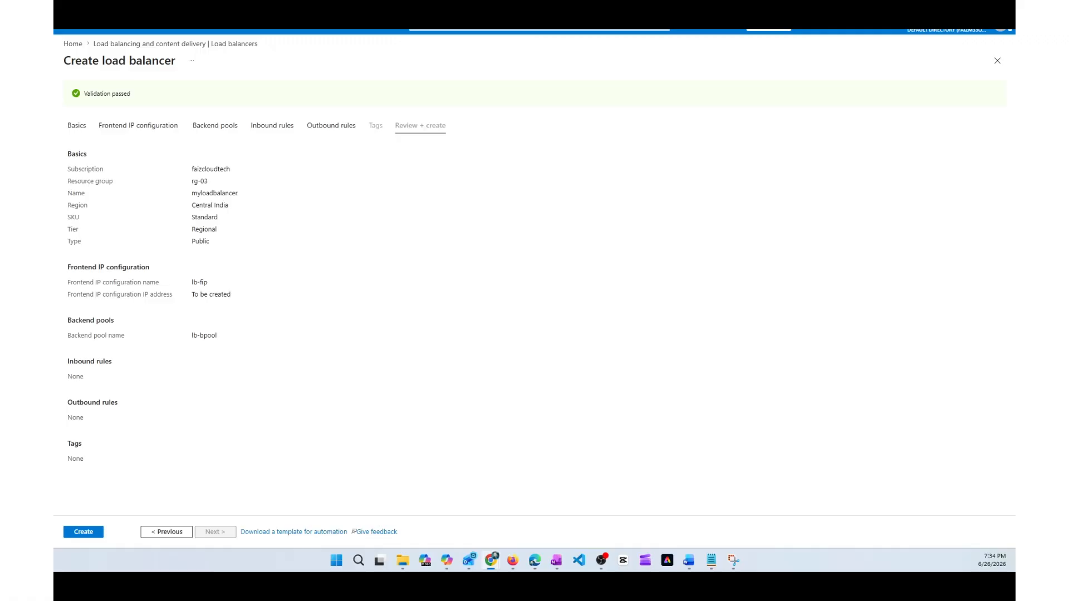
click(84, 532)
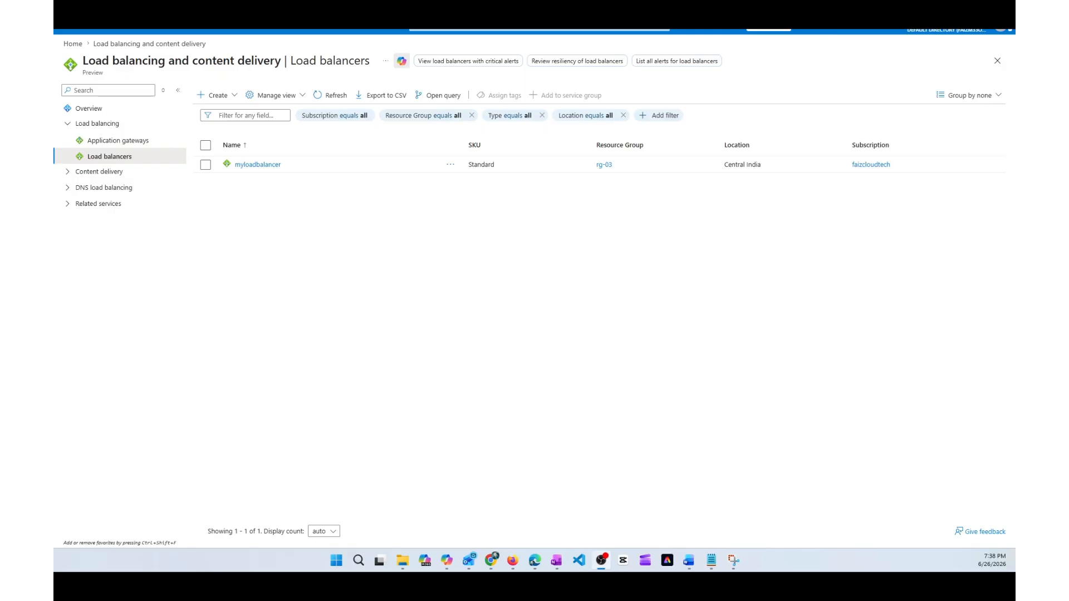
Step: Open the health probes of myloadbalancer and start a new probe named myhealthprobe
click(257, 165)
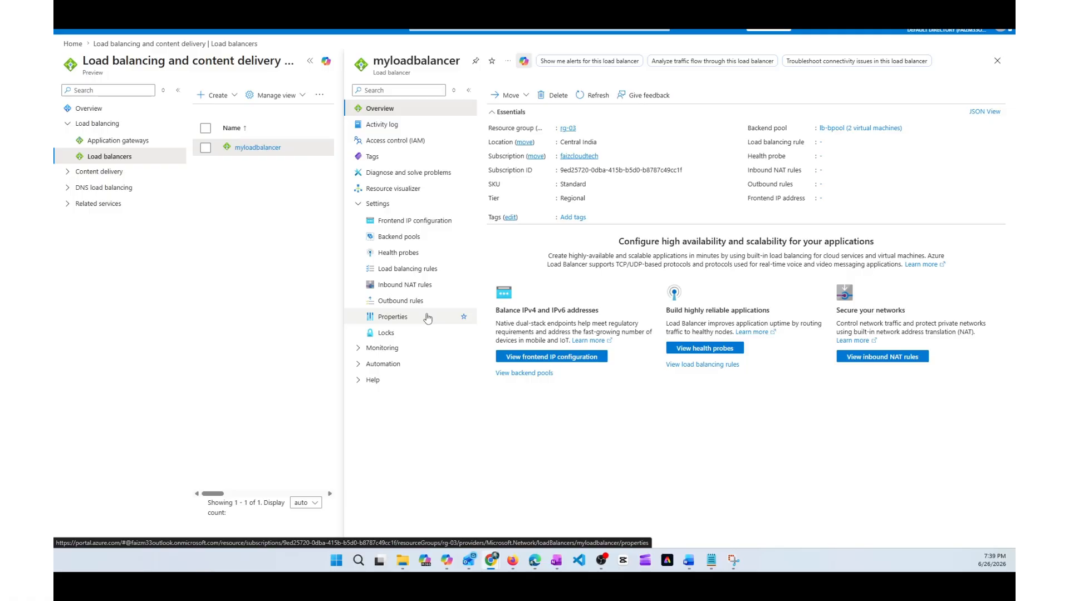
click(404, 257)
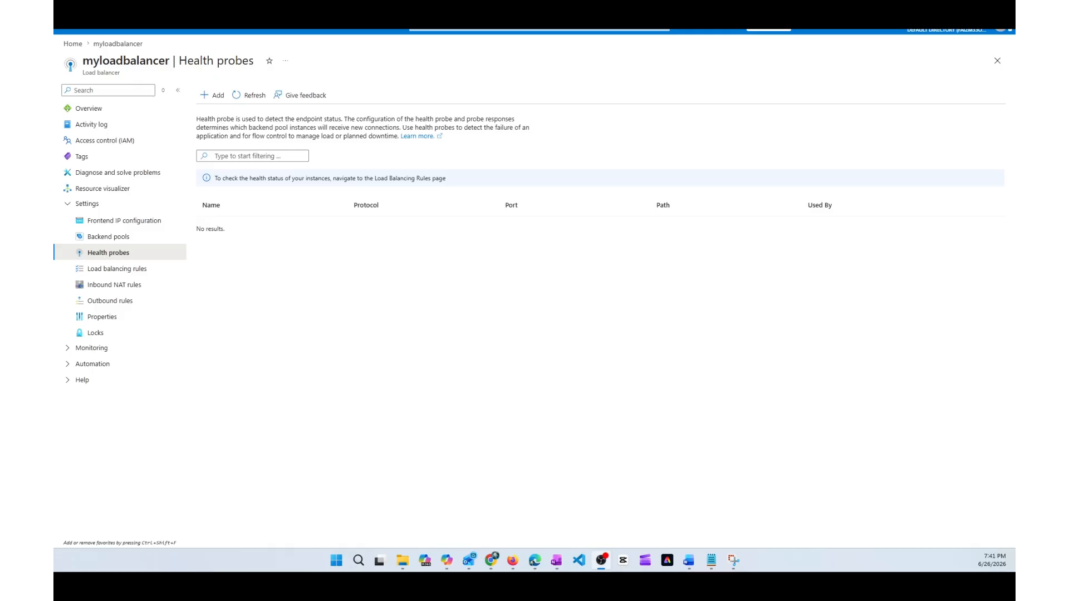
click(217, 98)
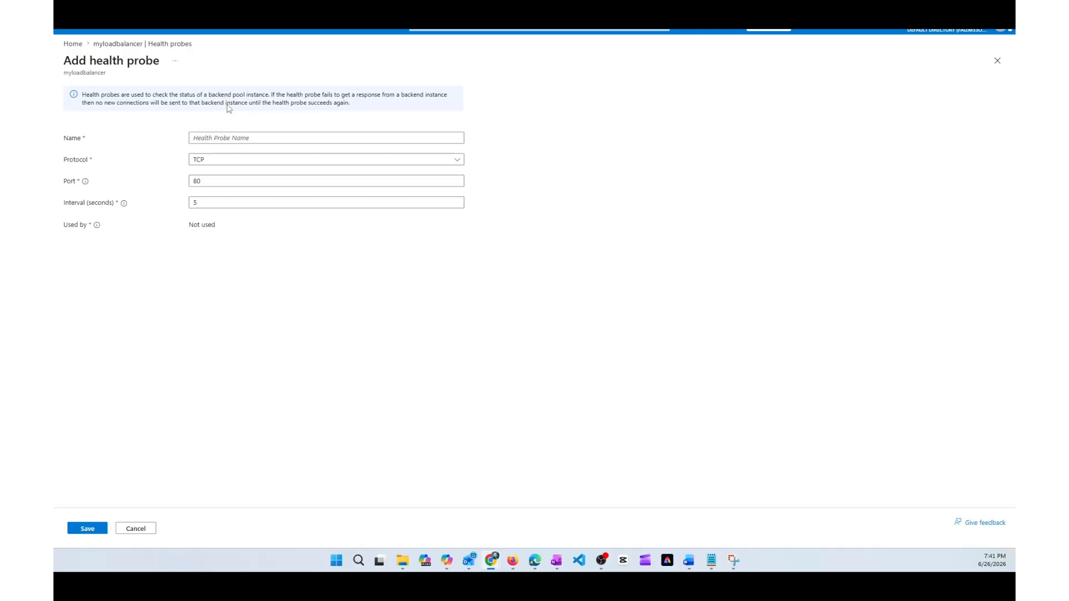
click(246, 138)
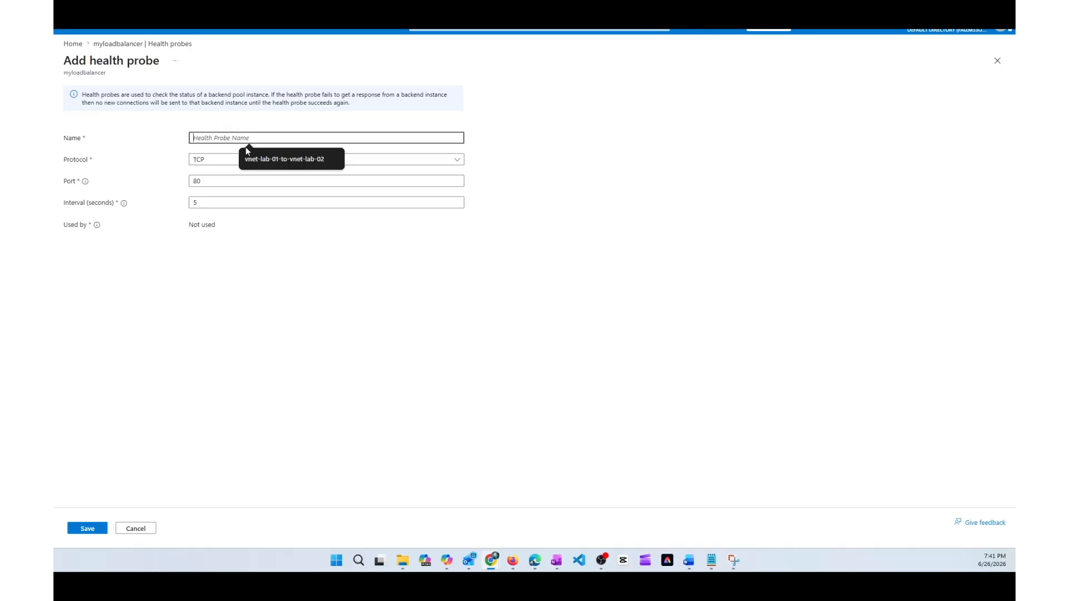
text(myhe)
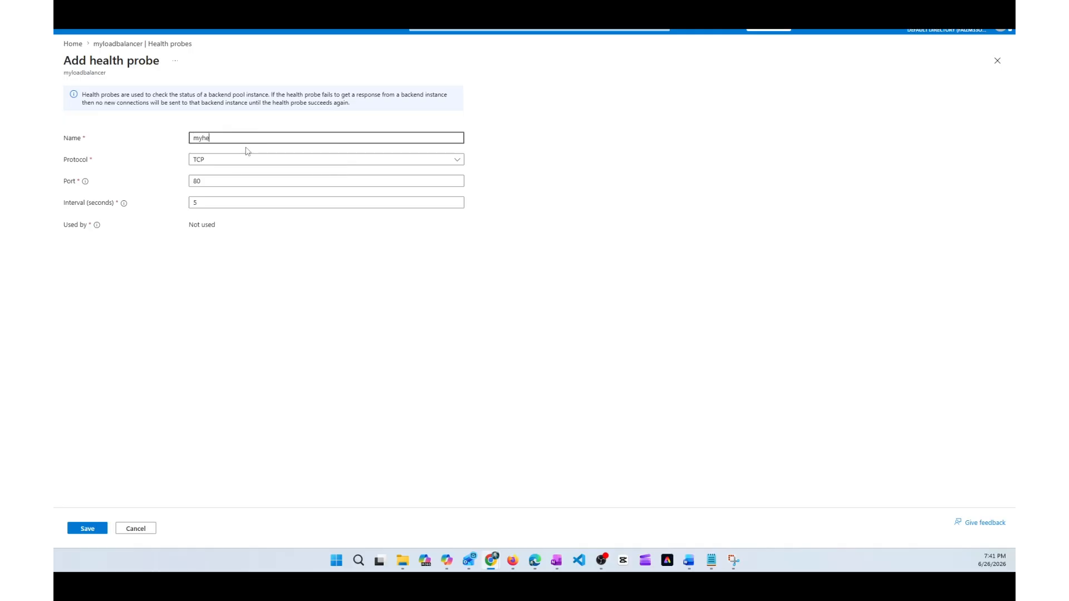
text(althprobe)
Step: Set the probe's protocol to HTTP and its interval to 15 seconds, save it, and check the save notification
click(229, 161)
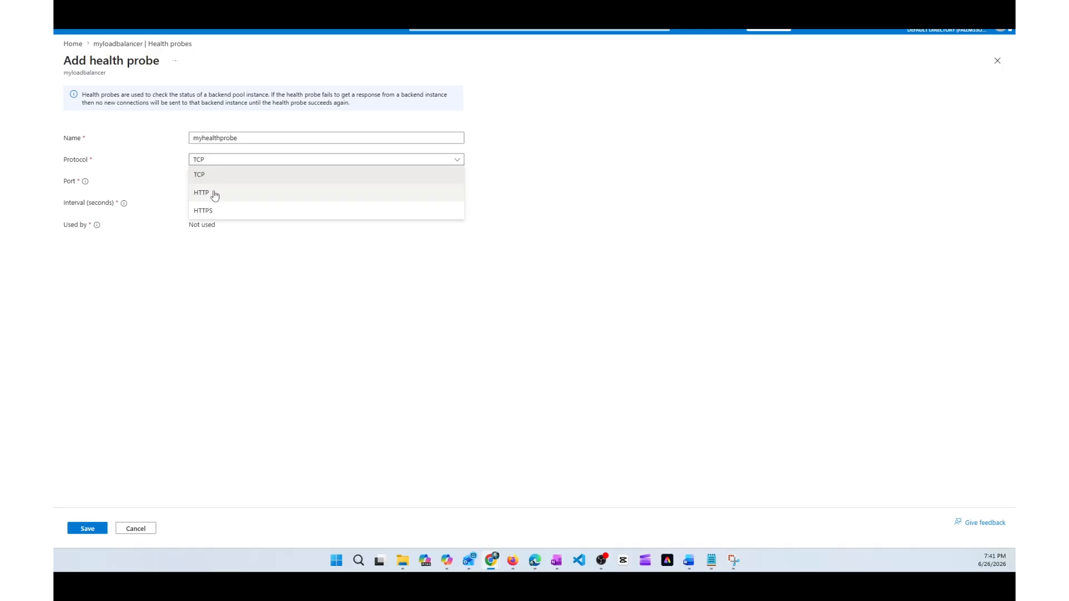
click(215, 195)
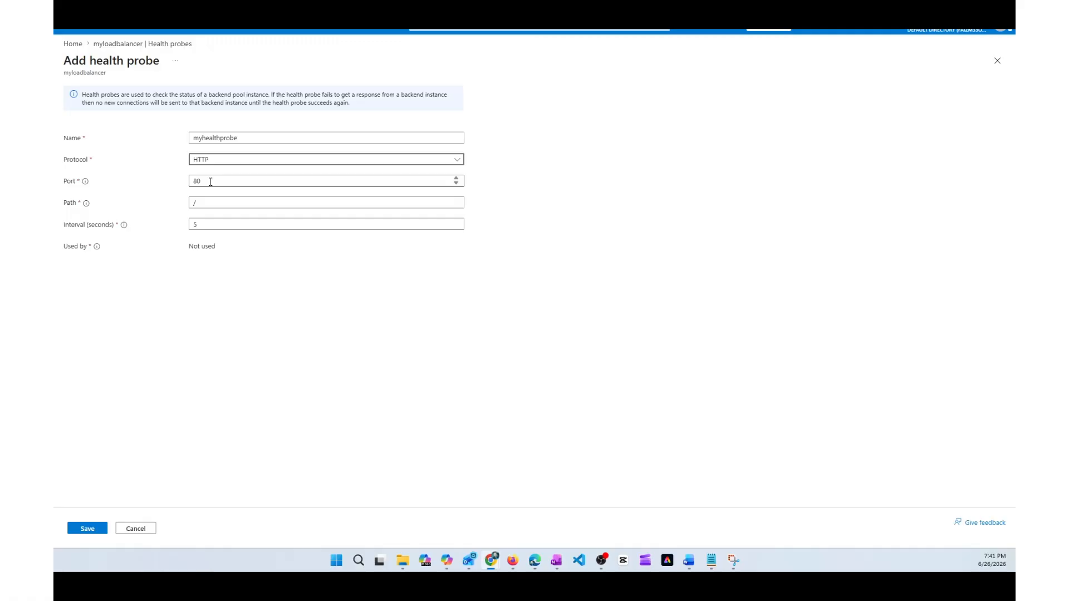
double_click(209, 225)
text(15)
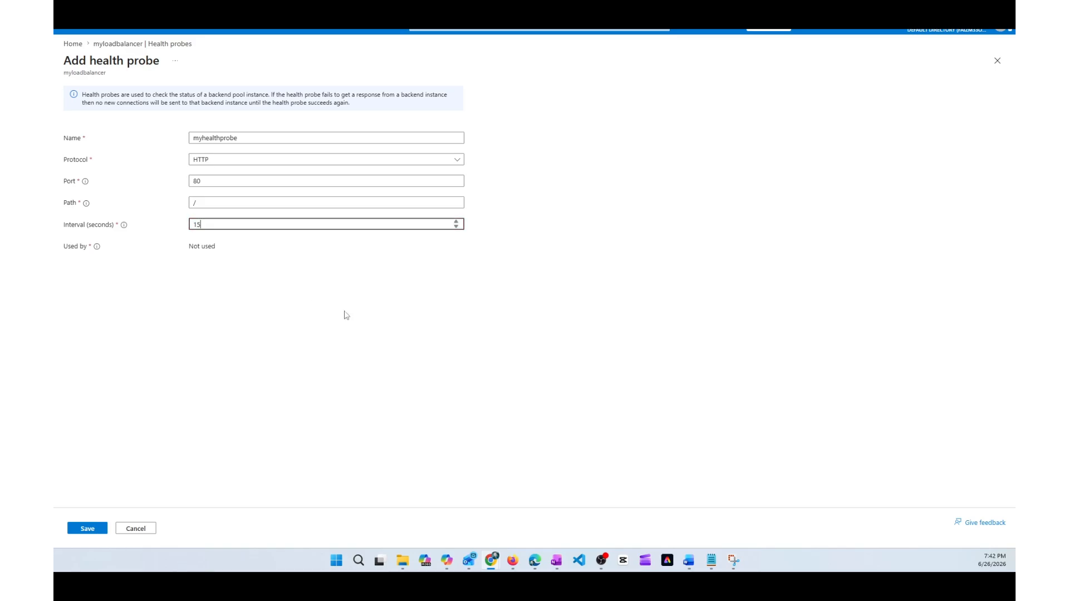
click(93, 531)
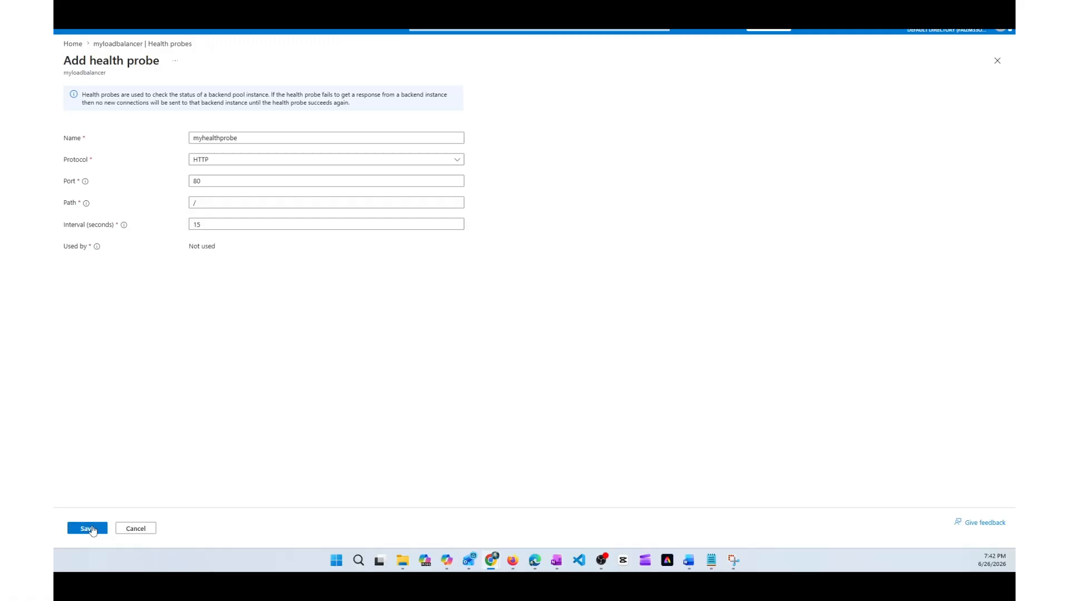
click(89, 529)
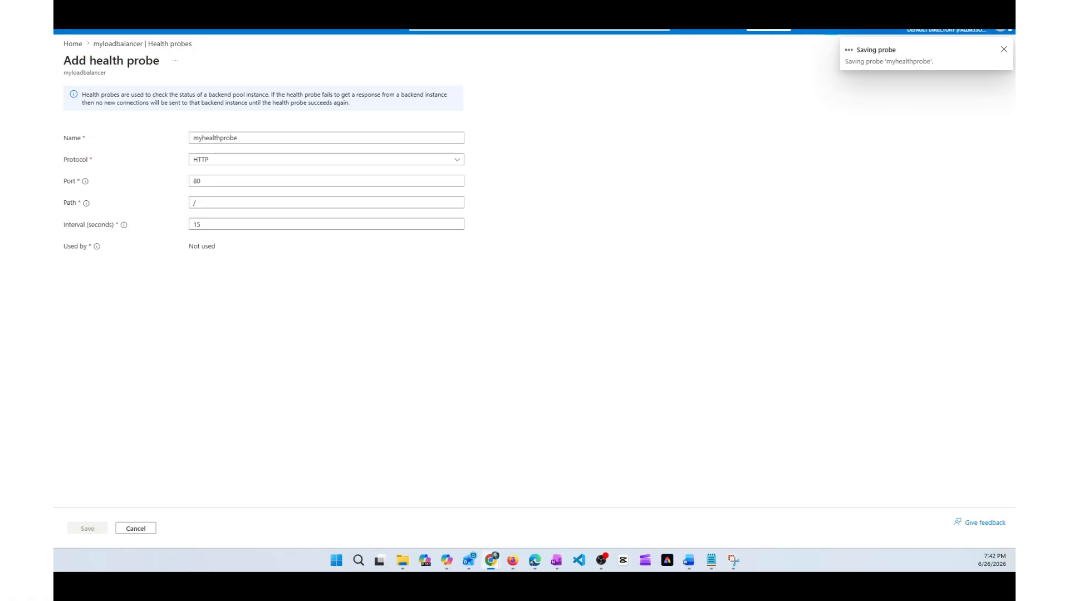
click(830, 29)
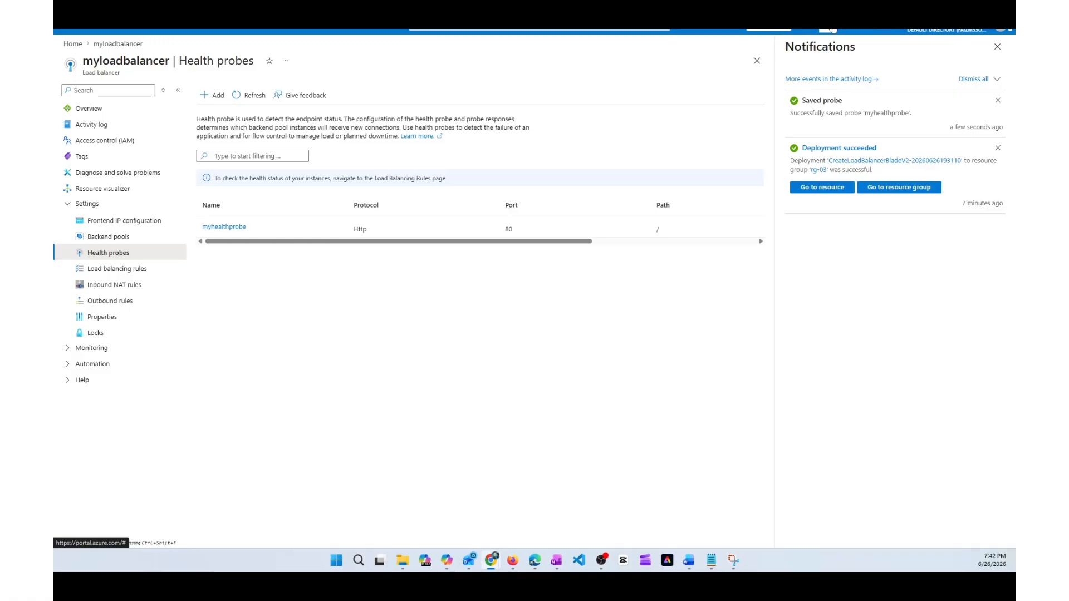
click(998, 48)
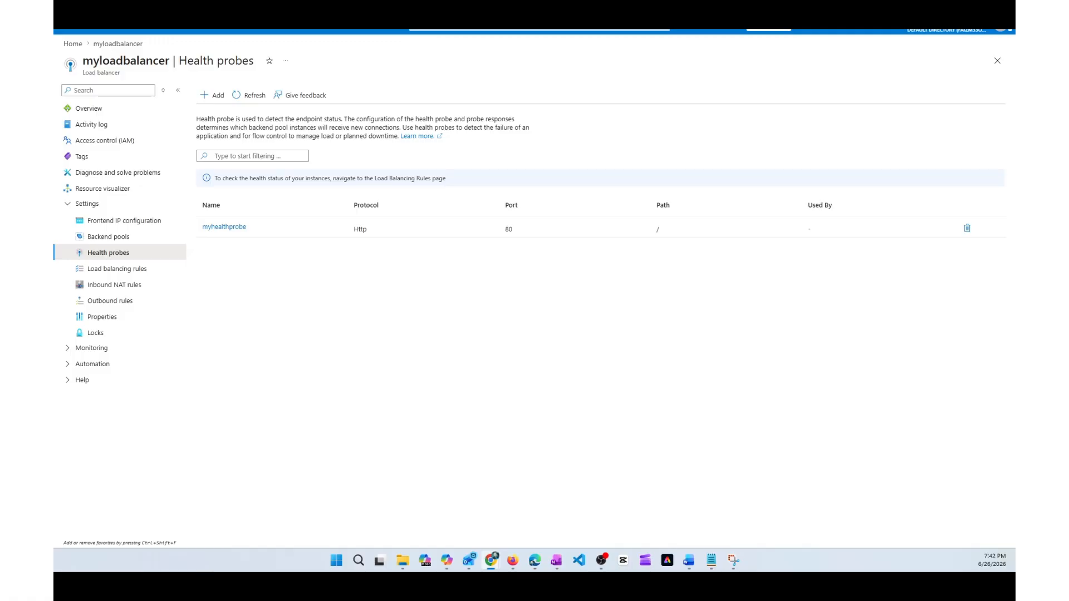
Step: Start a new load balancing rule named myhttprule on myloadbalancer
click(107, 273)
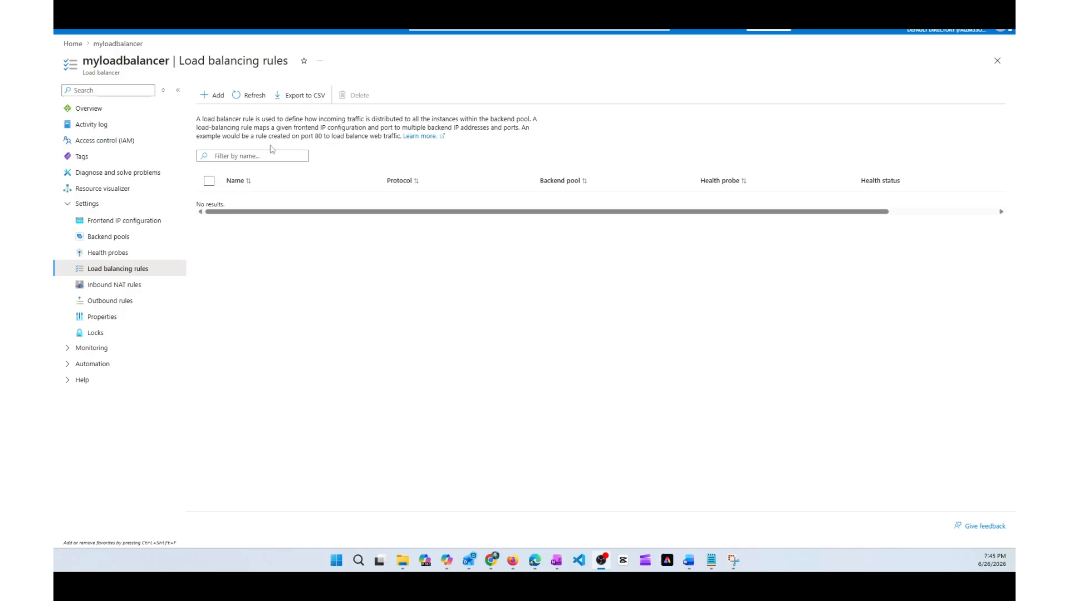
click(214, 97)
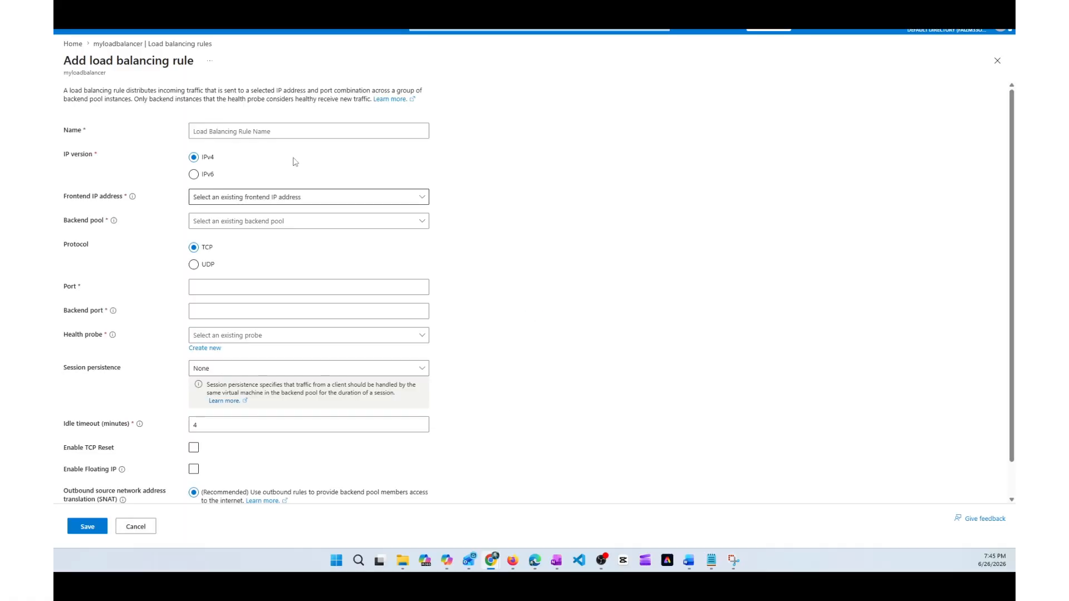
click(258, 131)
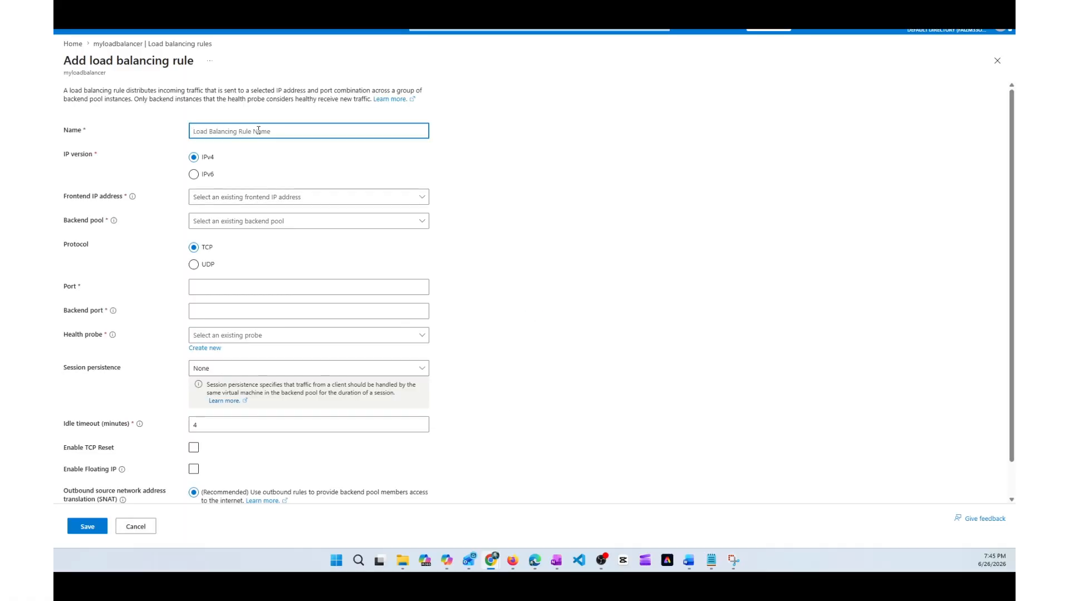
text(myhttprule)
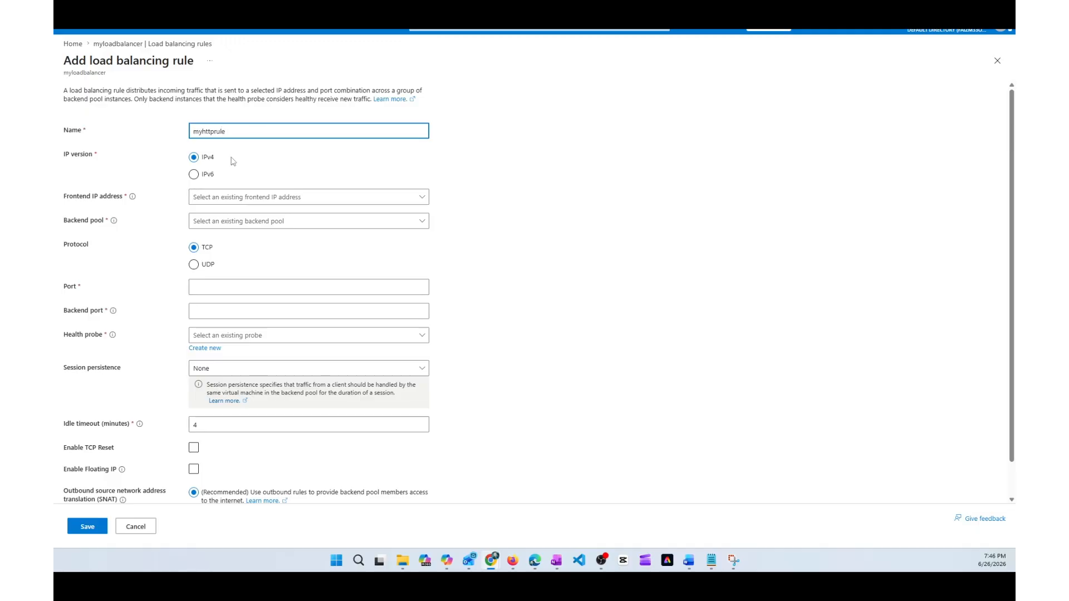
Step: Assign the frontend IP address lb-fip and the backend pool lb-bpool to the rule
click(232, 201)
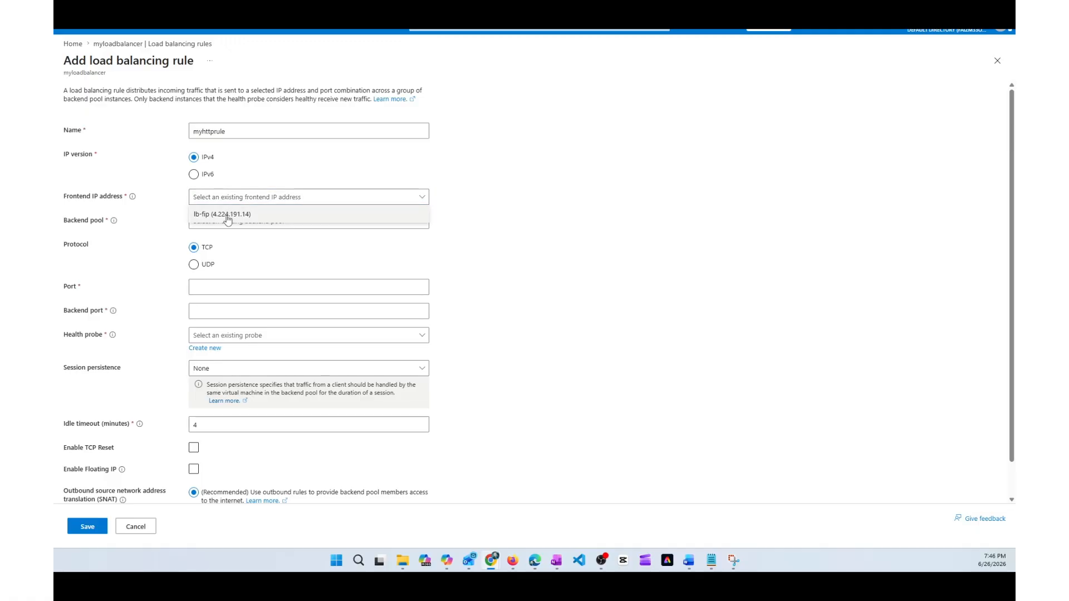
click(229, 214)
click(234, 215)
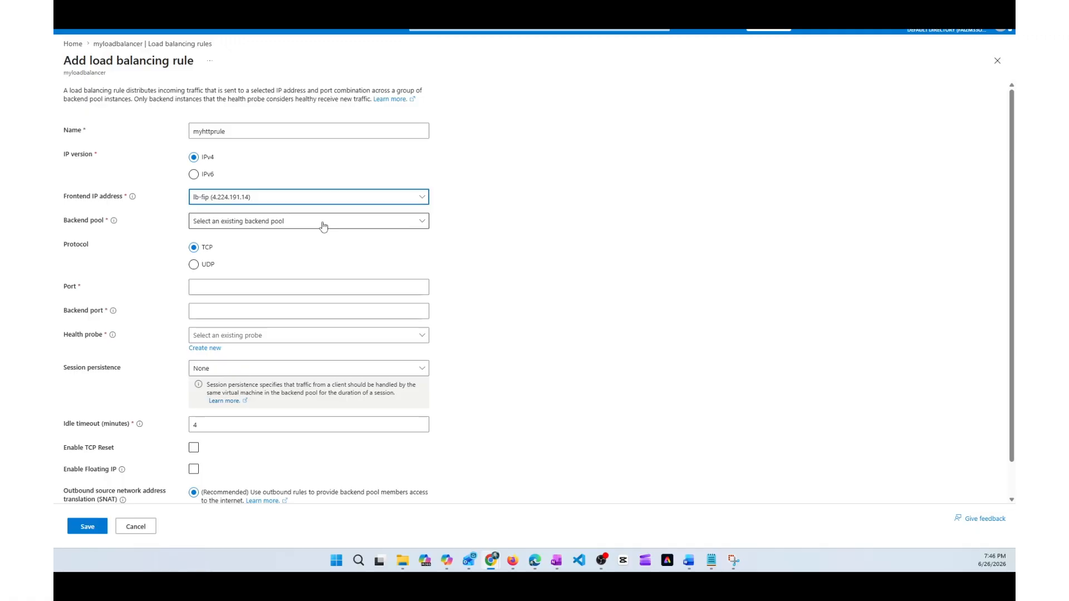
click(321, 225)
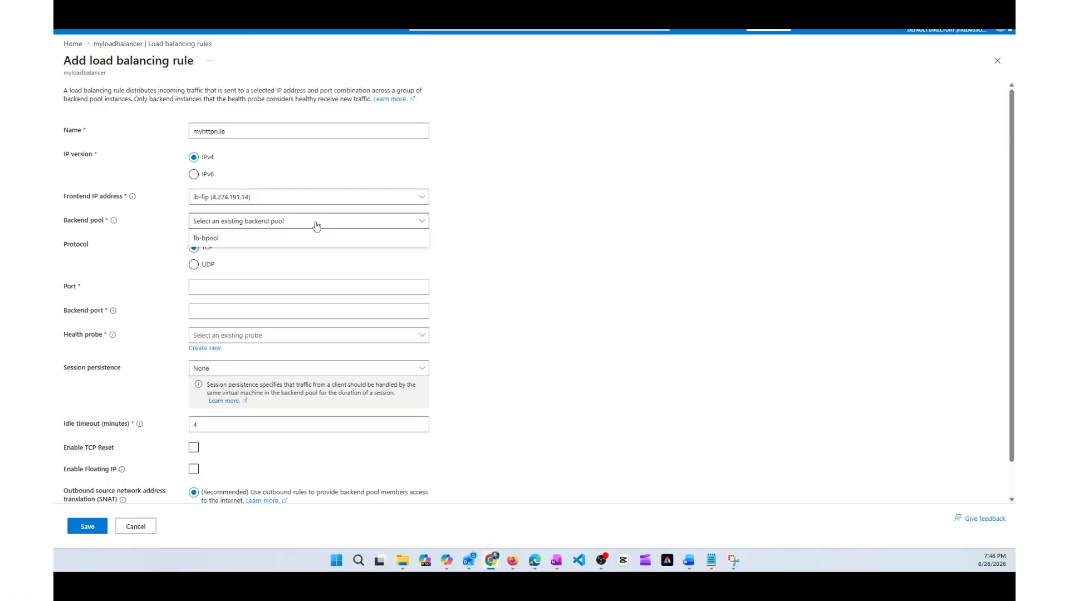
click(213, 240)
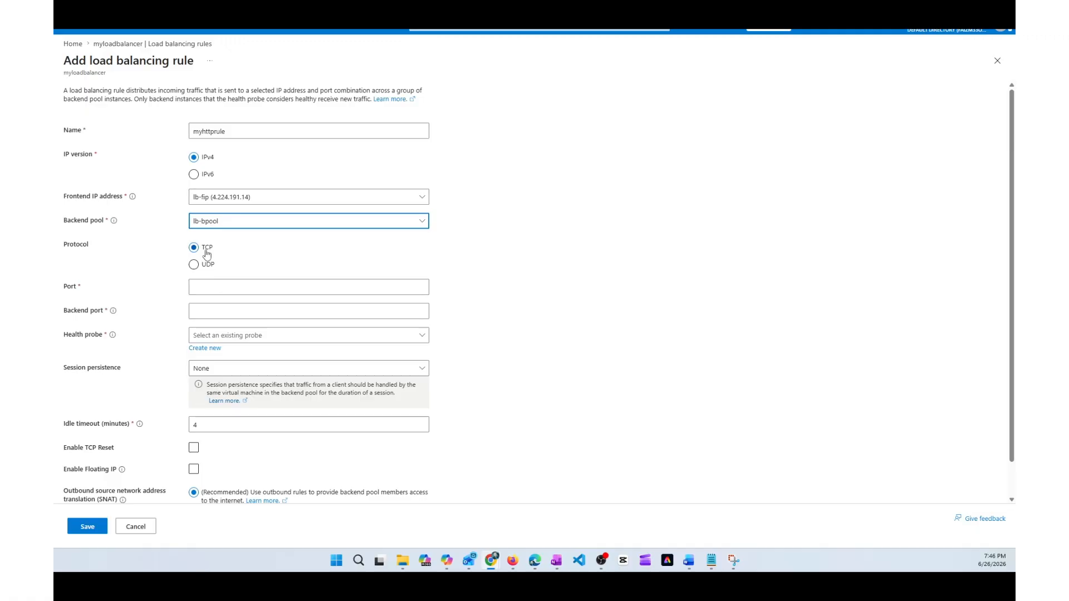
Step: Set the rule's port and backend port to 80 and choose myhealthprobe as its health probe
click(235, 289)
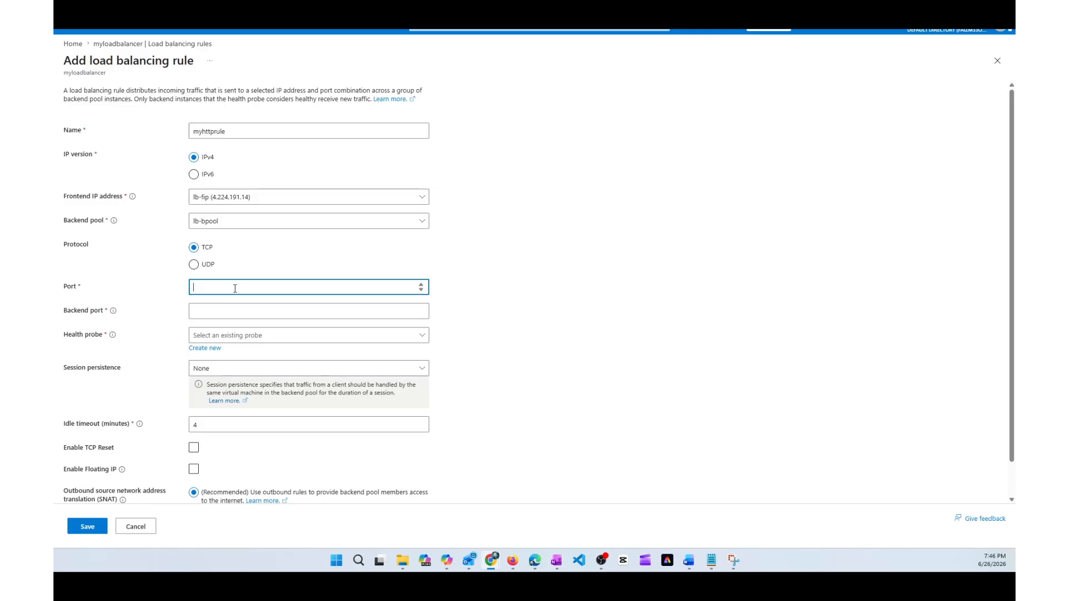
text(80)
click(225, 317)
text(80)
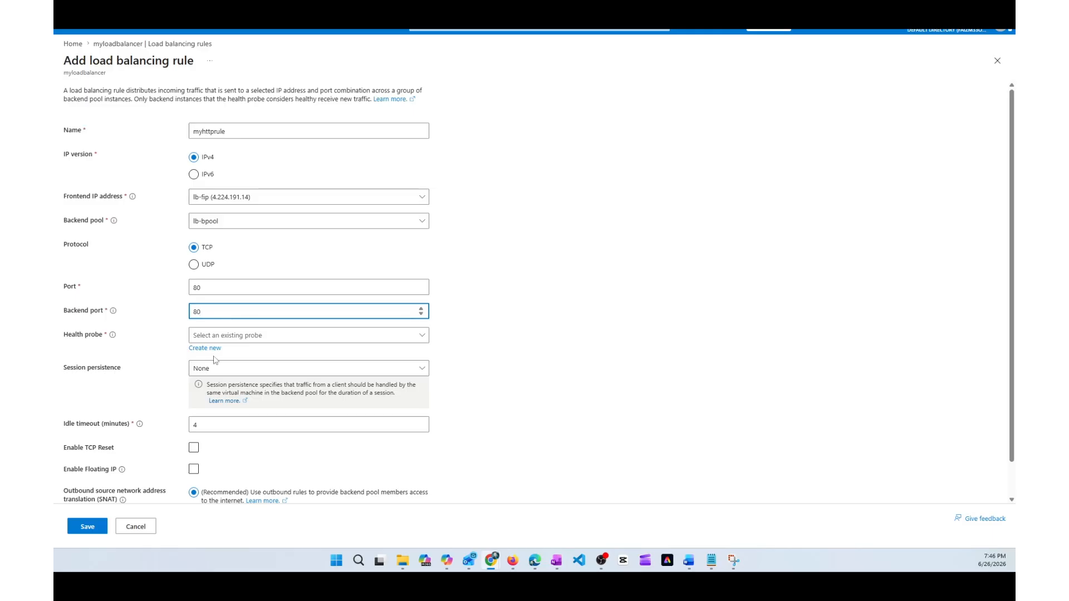
click(310, 340)
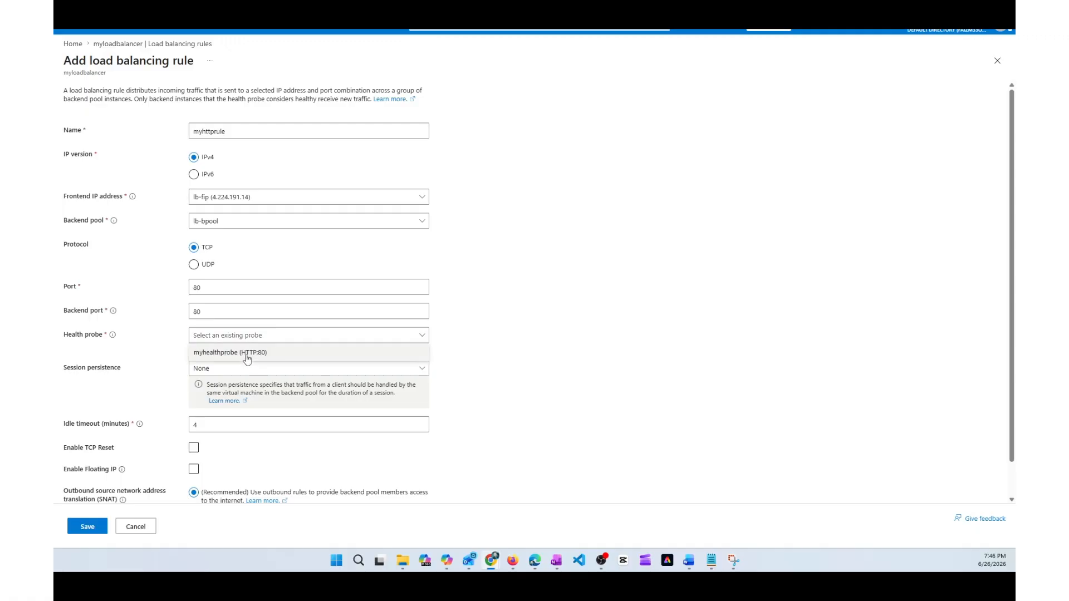
click(246, 353)
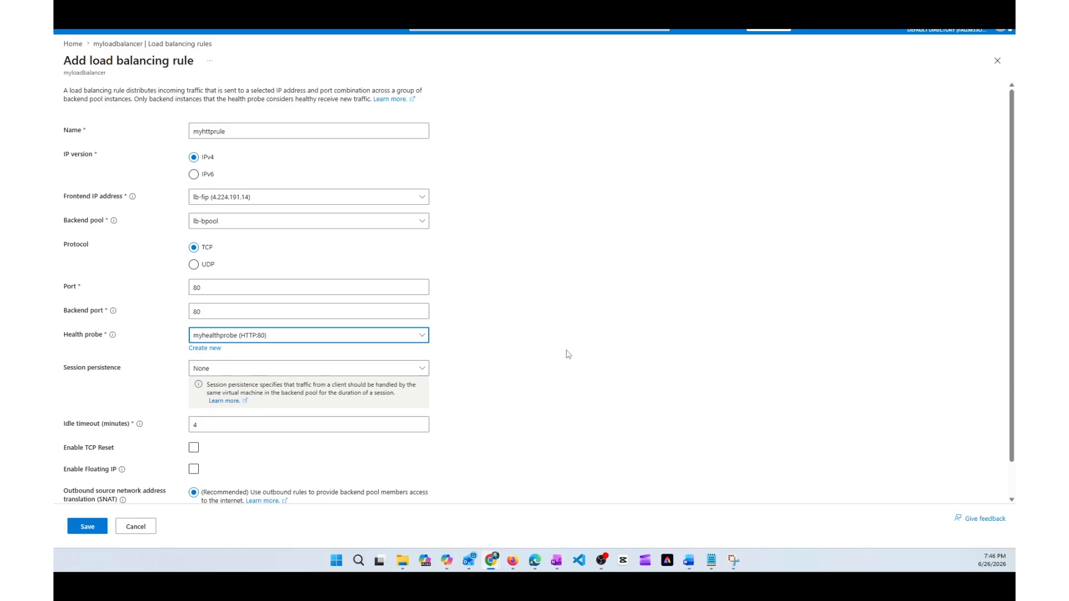
Step: Enable TCP reset for the load balancing rule and save the rule
scroll(568, 354, down, 1)
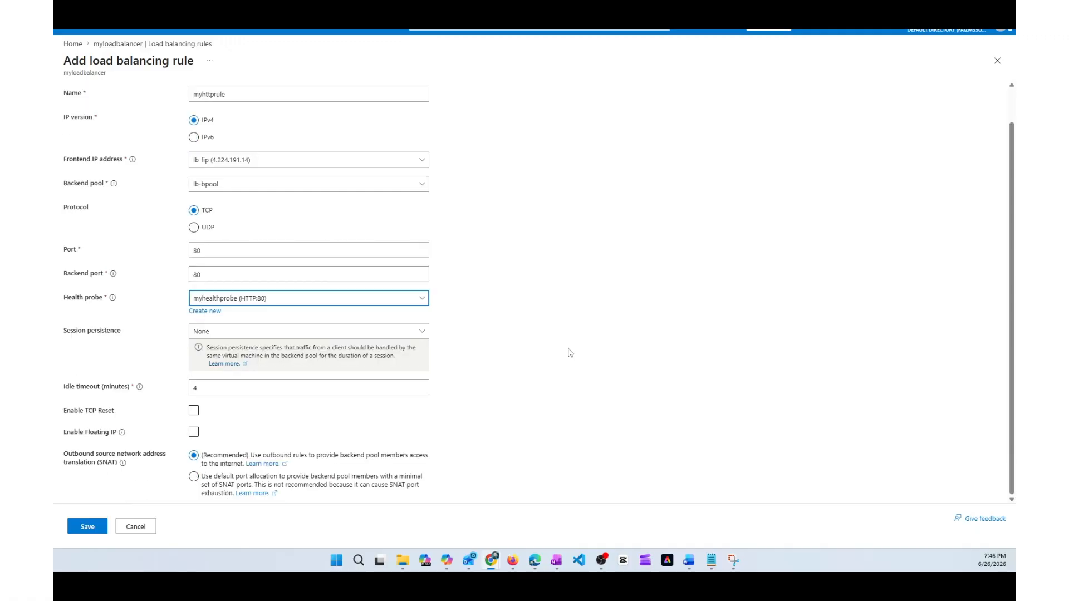
click(193, 411)
click(87, 527)
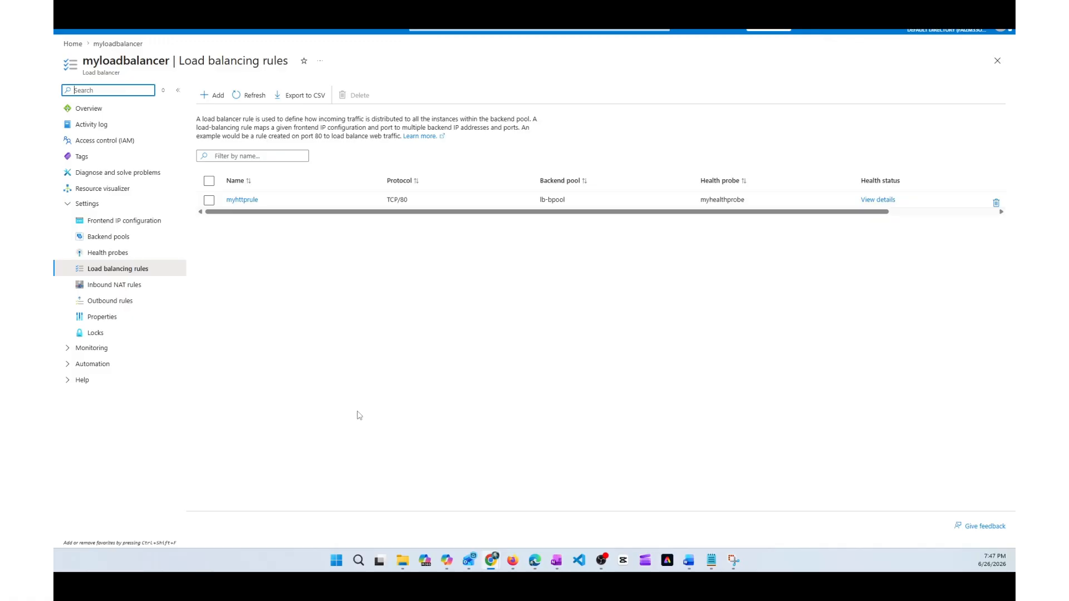
Step: Switch to Notepad and review the "What We're Going to Accomplish" checklist item by item, from the load balancer to the load balancing rule
mouse_move(711, 560)
key(alt+Tab)
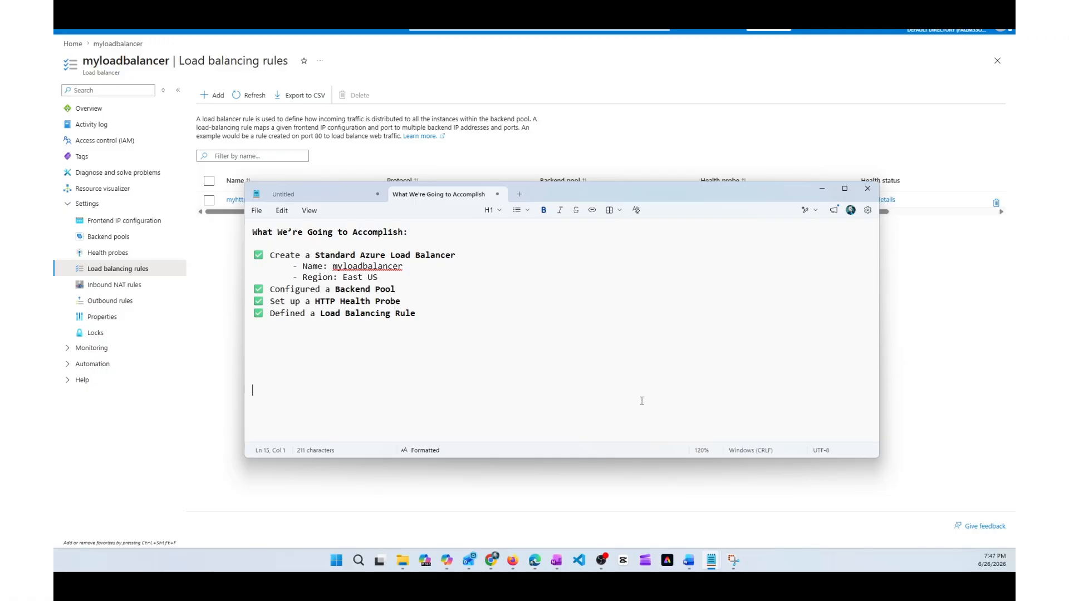
drag(315, 255, 457, 256)
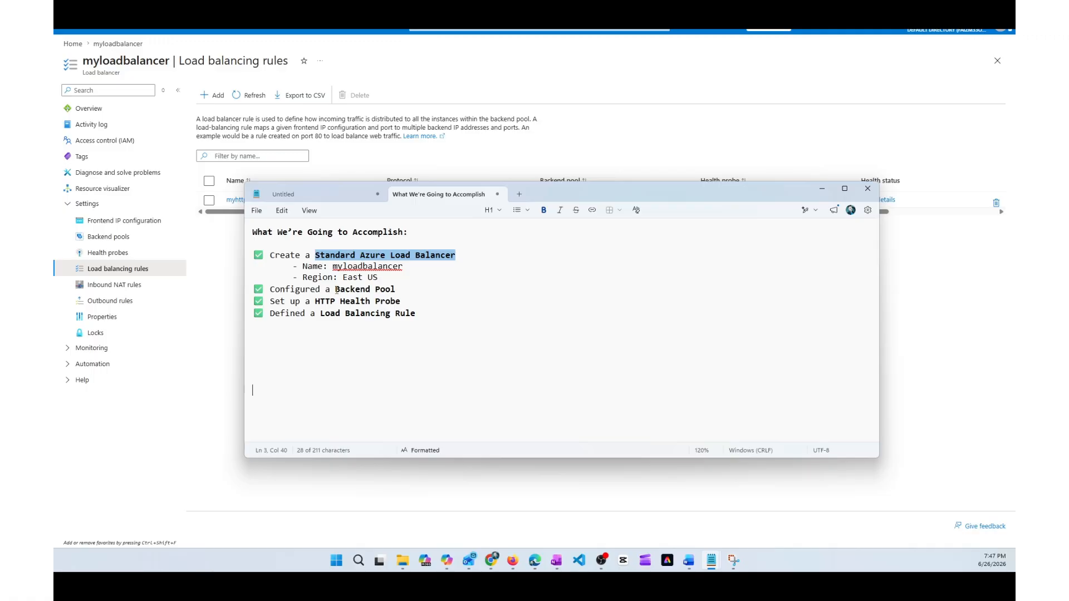
drag(335, 289, 397, 291)
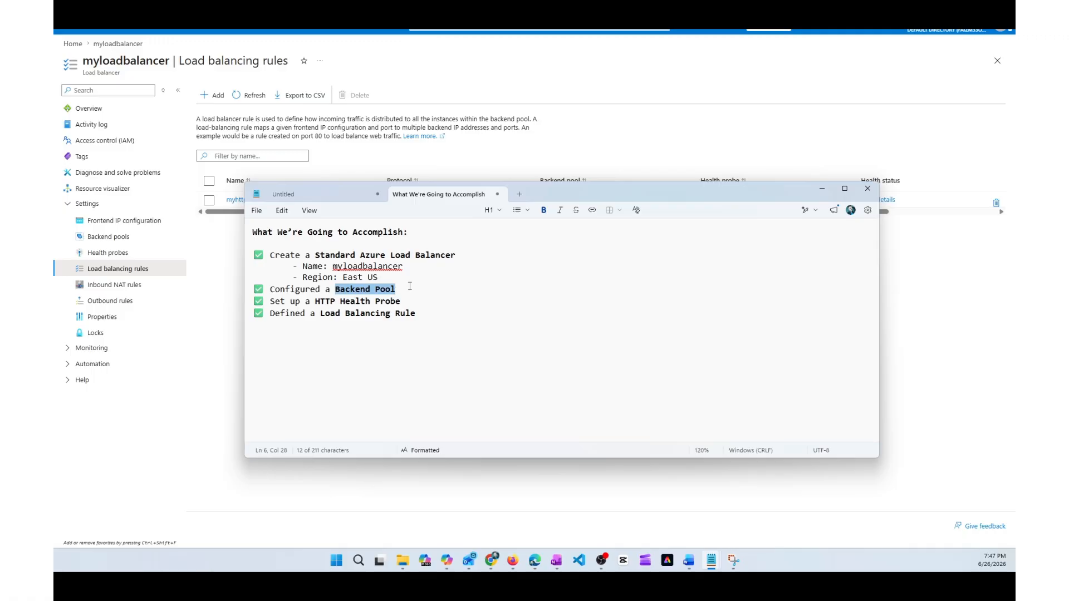
drag(316, 301, 402, 302)
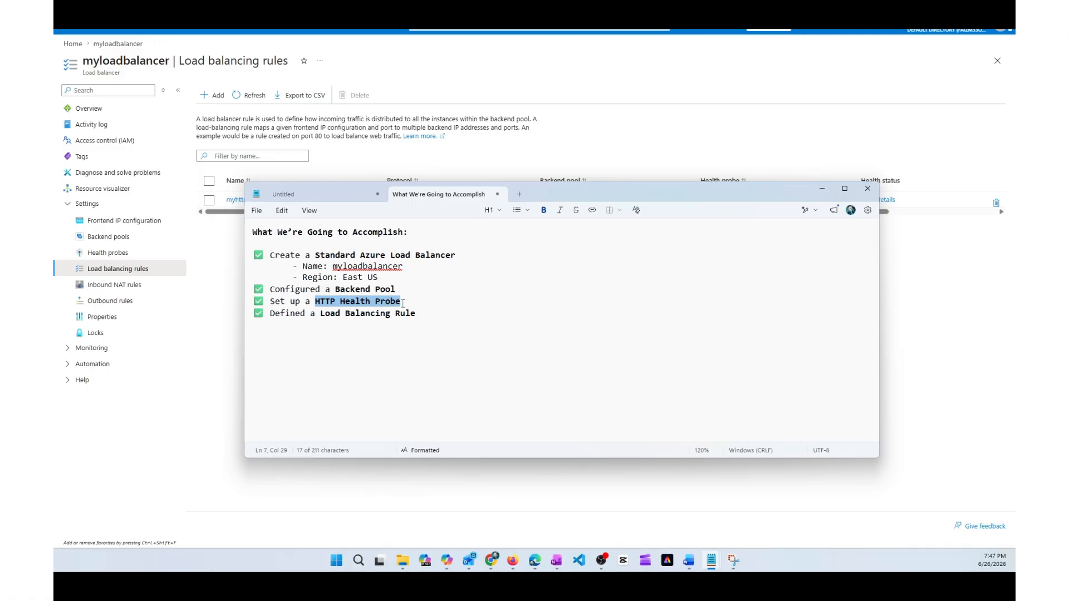
double_click(324, 316)
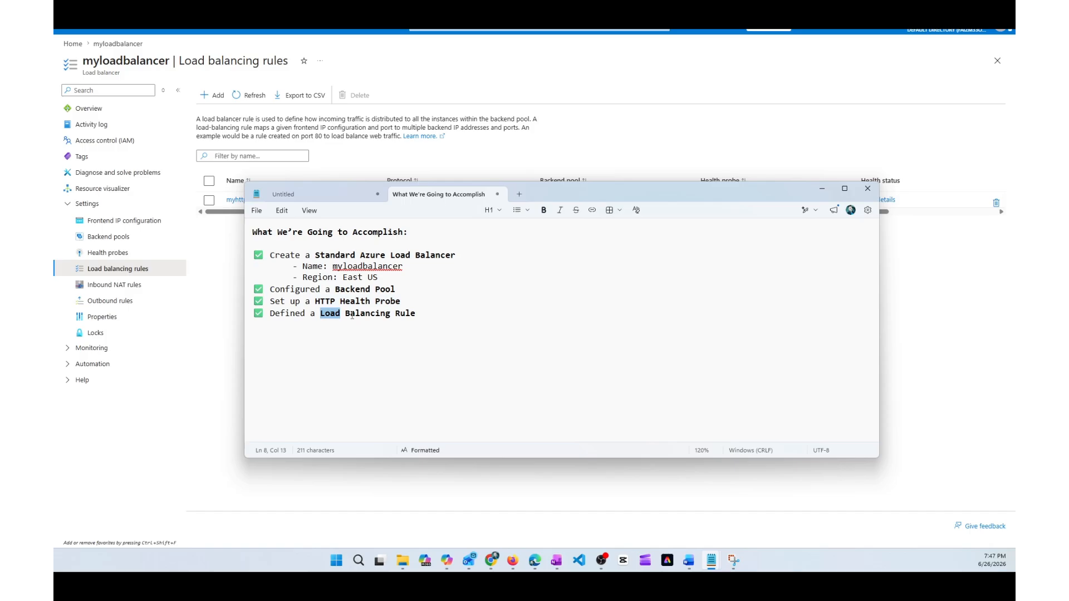
shift+click(444, 328)
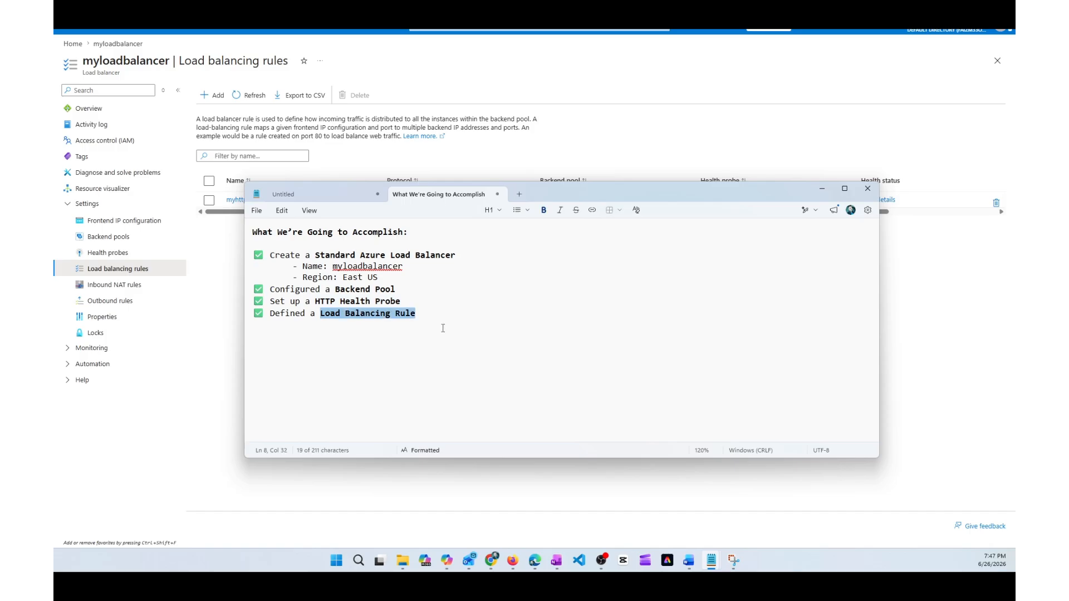
triple_click(444, 329)
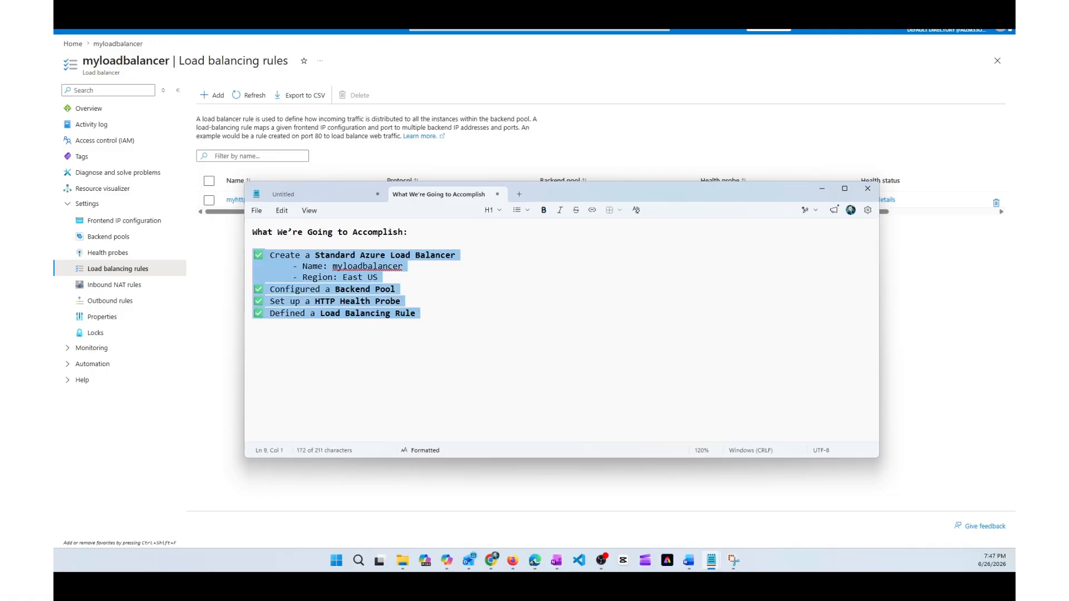
key(alt+Tab)
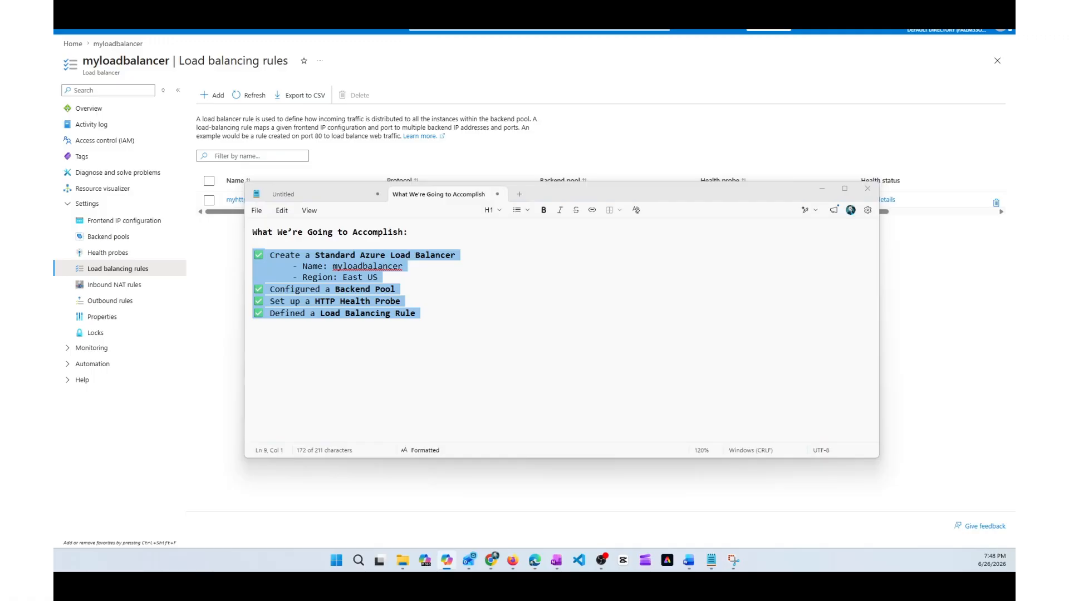